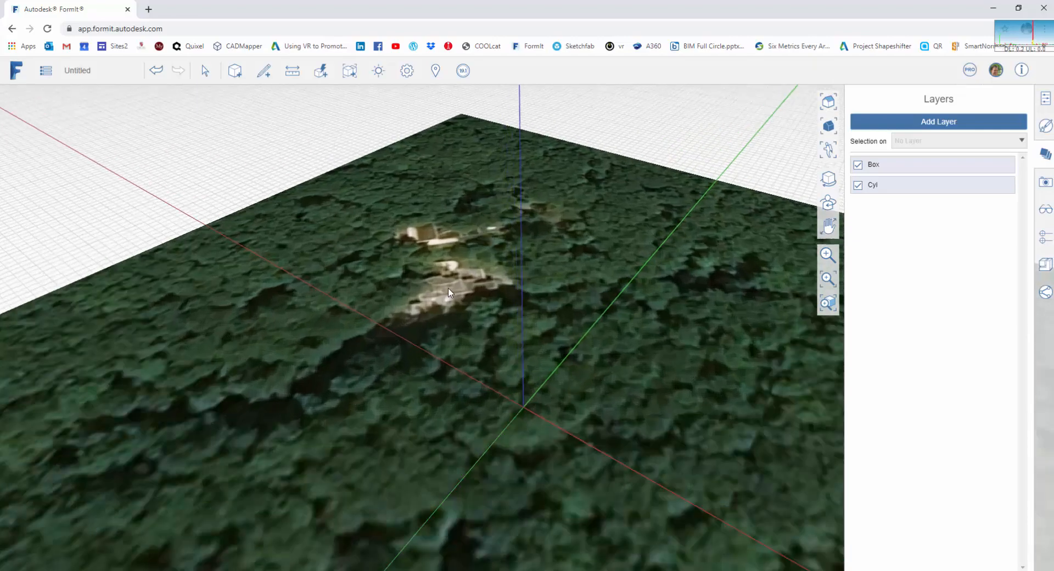
- Examine the building clearing on the satellite ground image from several angles and distances
{"action": "right_click_drag", "start_coordinate": [448, 291], "coordinate": [497, 287]}
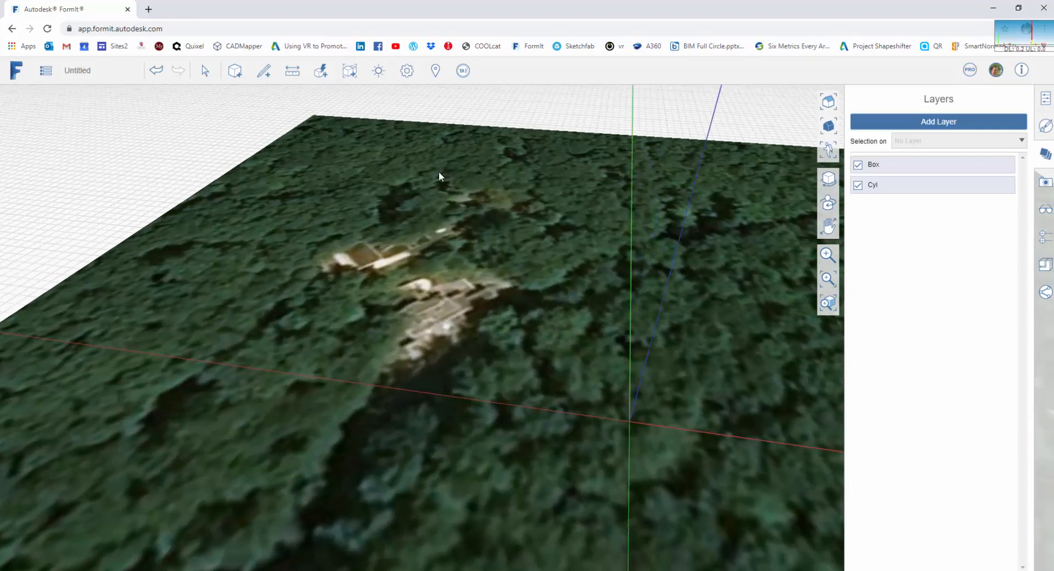
{"action": "right_click_drag", "start_coordinate": [439, 172], "coordinate": [456, 273]}
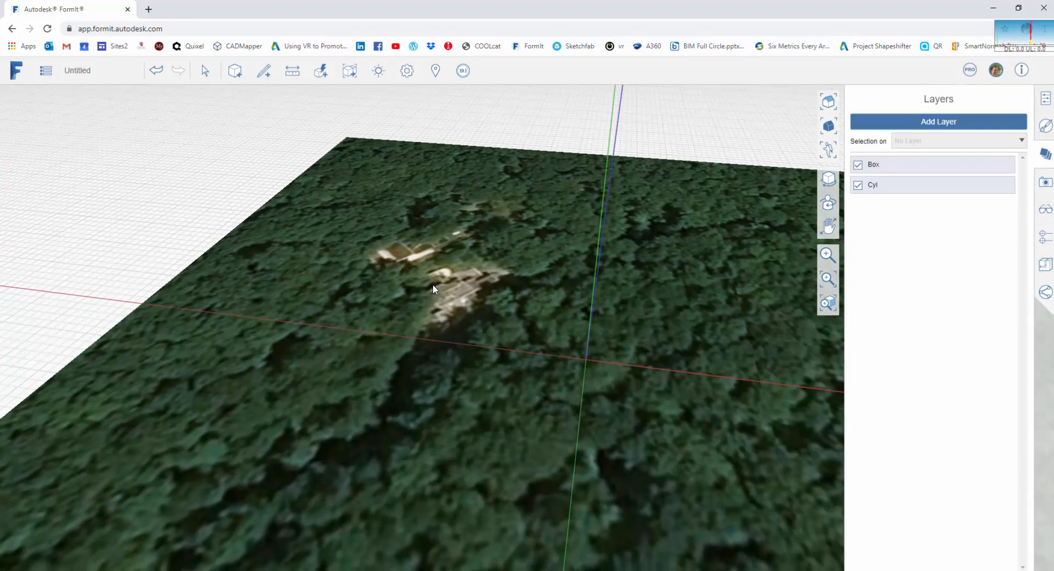
{"action": "scroll", "coordinate": [436, 284], "scroll_direction": "up", "scroll_amount": 3}
{"action": "scroll", "coordinate": [440, 284], "scroll_direction": "down", "scroll_amount": 4}
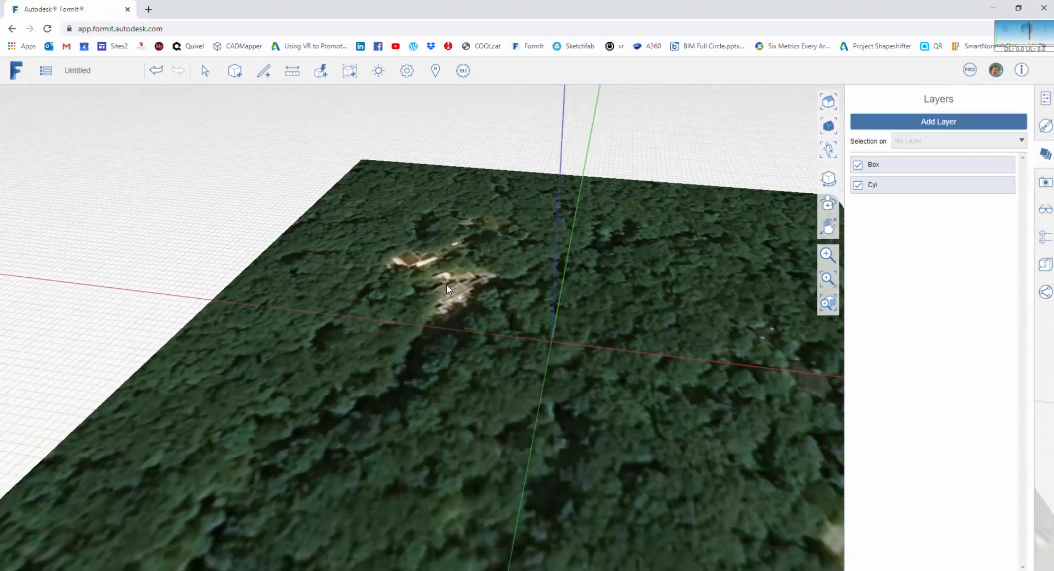
{"action": "right_click_drag", "start_coordinate": [611, 299], "coordinate": [447, 331]}
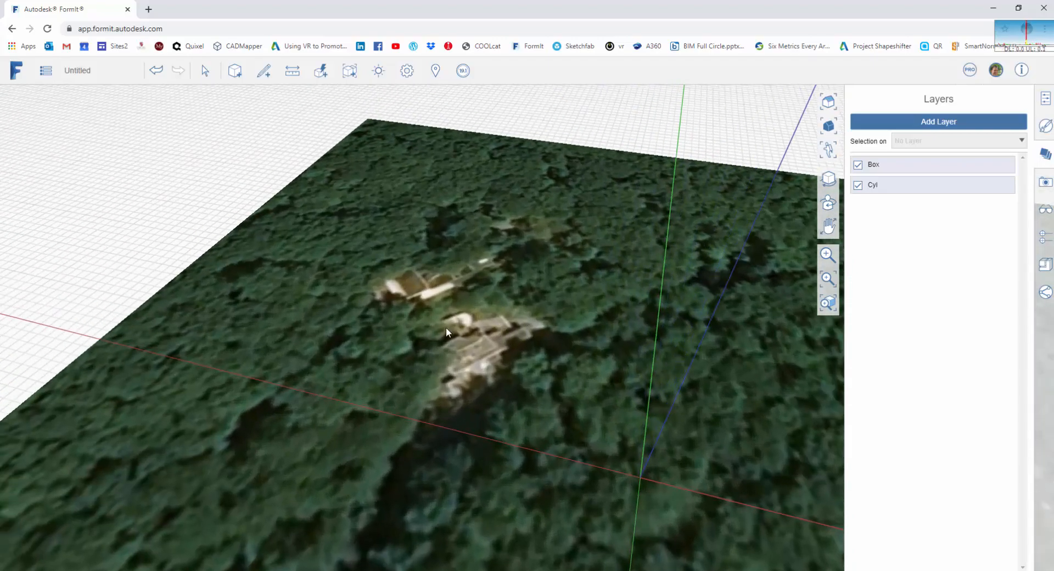
{"action": "scroll", "coordinate": [446, 328], "scroll_direction": "down", "scroll_amount": 5}
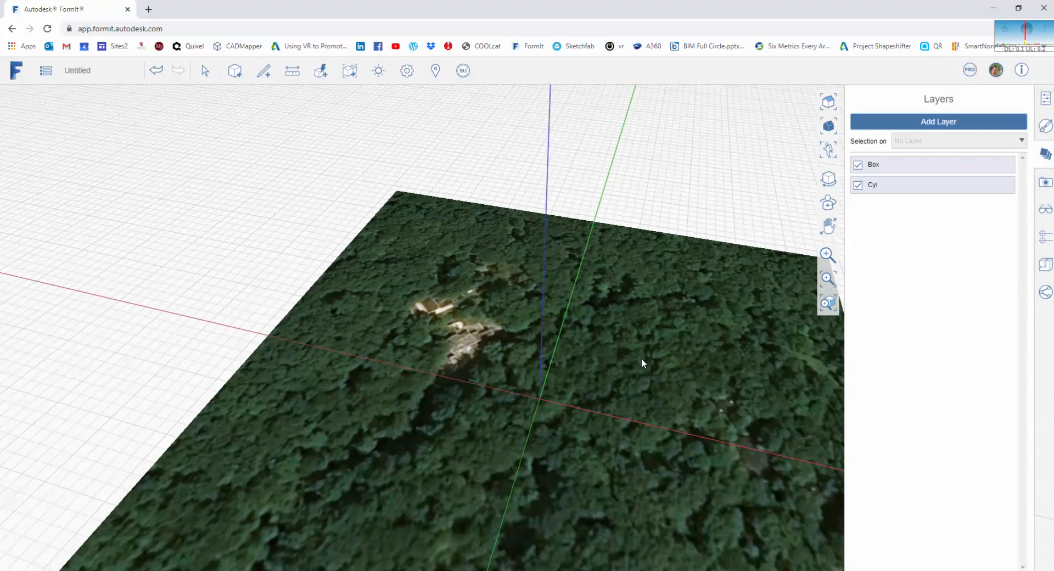
{"action": "right_click_drag", "start_coordinate": [641, 358], "coordinate": [522, 351]}
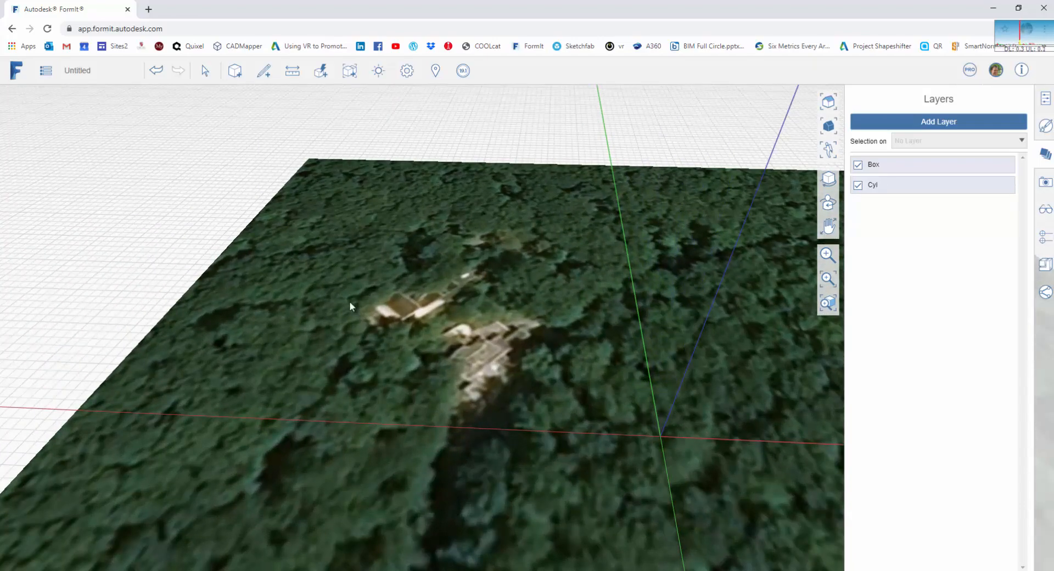
{"action": "right_click_drag", "start_coordinate": [395, 390], "coordinate": [447, 380]}
{"action": "right_click_drag", "start_coordinate": [545, 378], "coordinate": [529, 363]}
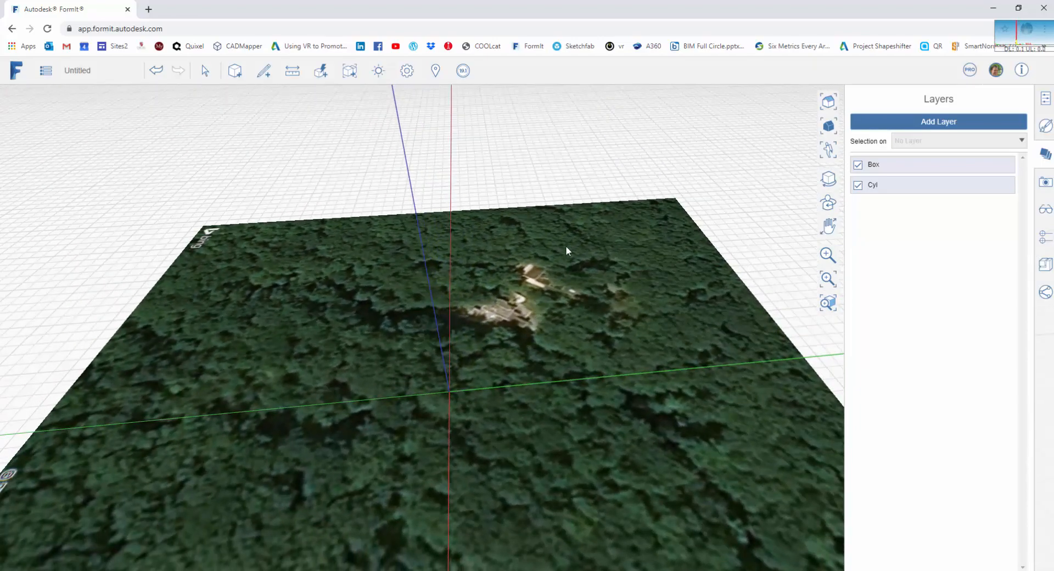
{"action": "right_click_drag", "start_coordinate": [426, 351], "coordinate": [414, 370]}
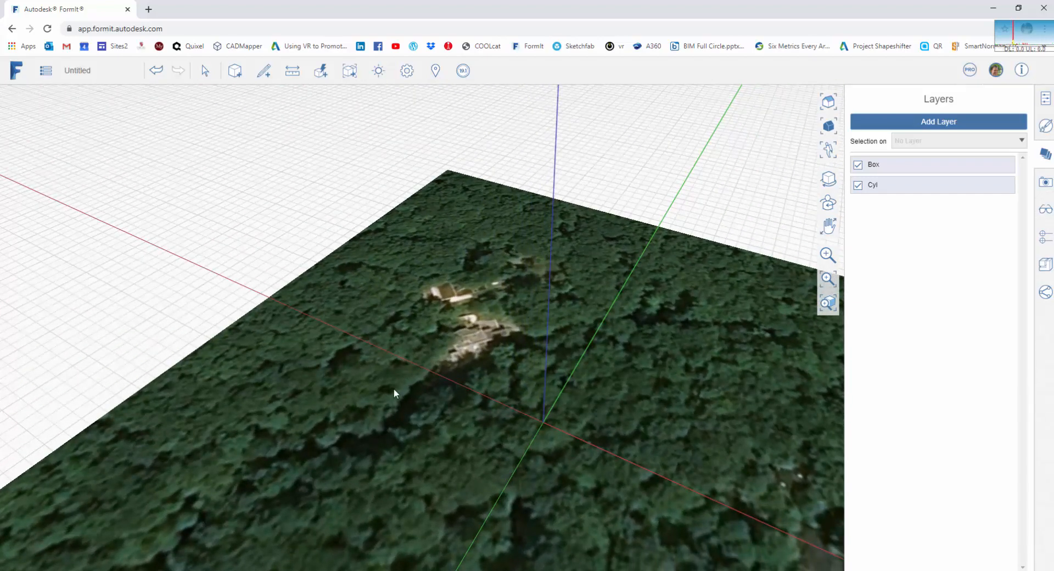
{"action": "scroll", "coordinate": [442, 363], "scroll_direction": "up", "scroll_amount": 3}
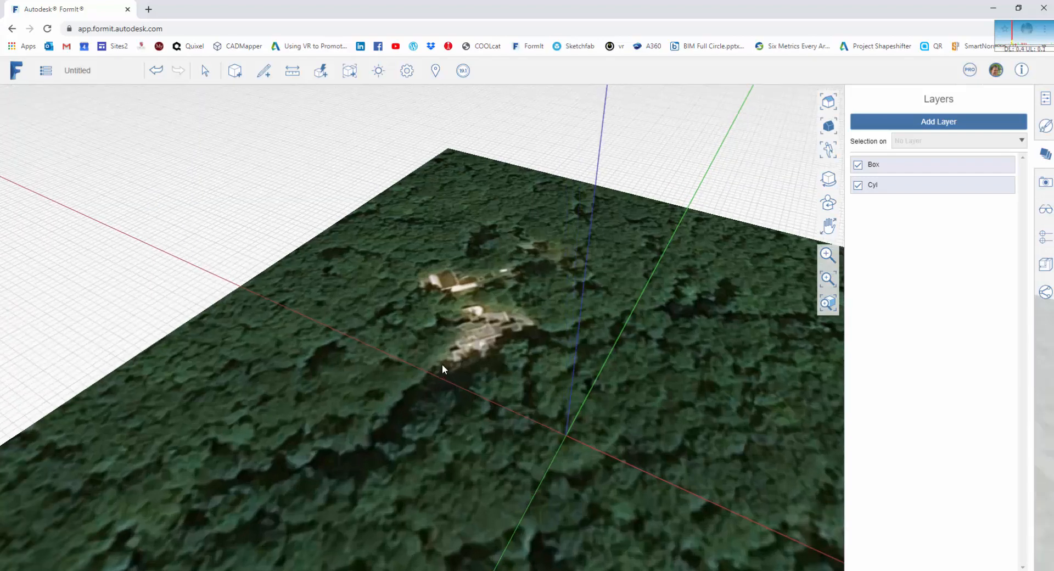
{"action": "scroll", "coordinate": [484, 344], "scroll_direction": "up", "scroll_amount": 2}
{"action": "scroll", "coordinate": [485, 344], "scroll_direction": "up", "scroll_amount": 1}
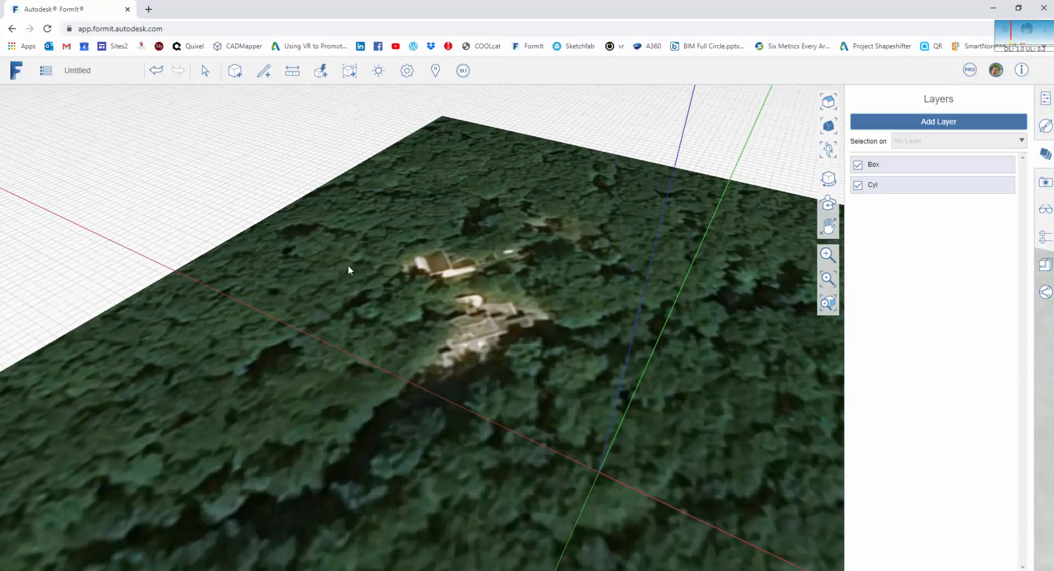
{"action": "right_click_drag", "start_coordinate": [530, 328], "coordinate": [473, 395]}
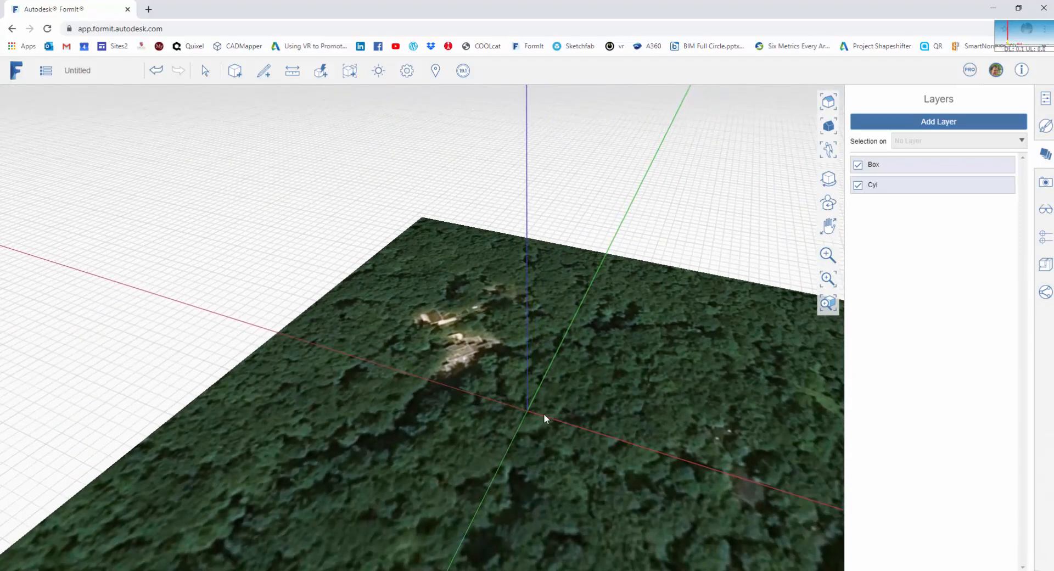
{"action": "right_click_drag", "start_coordinate": [544, 416], "coordinate": [401, 404]}
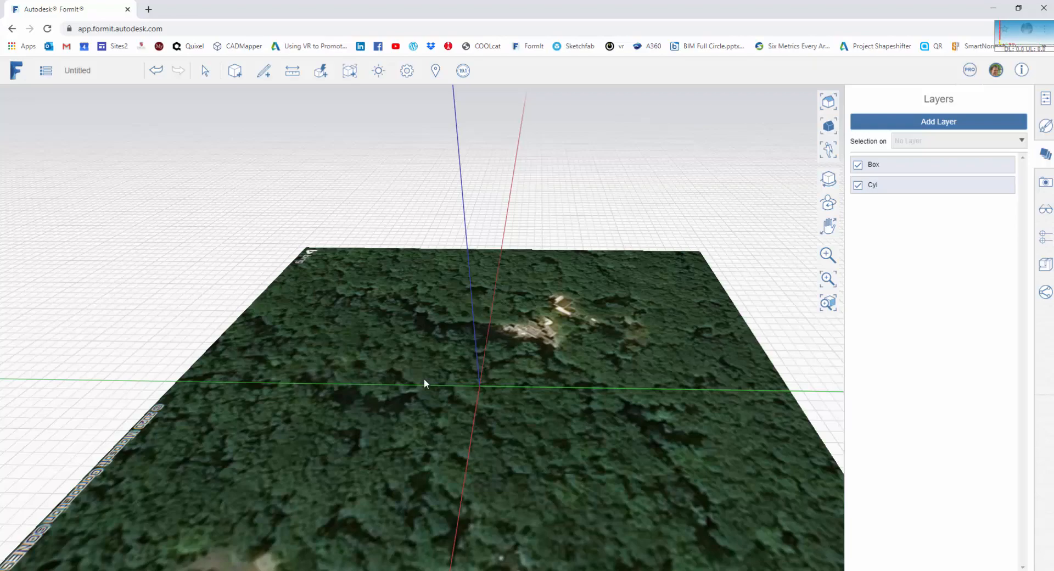
{"action": "middle_click_drag", "start_coordinate": [438, 344], "coordinate": [559, 312]}
{"action": "mouse_move", "coordinate": [585, 374]}
{"action": "middle_mouse_down"}
{"action": "mouse_move", "coordinate": [478, 371]}
{"action": "mouse_move", "coordinate": [500, 359]}
{"action": "mouse_move", "coordinate": [587, 376]}
{"action": "mouse_move", "coordinate": [637, 369]}
{"action": "mouse_move", "coordinate": [548, 385]}
{"action": "mouse_move", "coordinate": [471, 378]}
{"action": "mouse_move", "coordinate": [550, 354]}
{"action": "mouse_move", "coordinate": [487, 376]}
{"action": "mouse_move", "coordinate": [597, 371]}
{"action": "middle_mouse_up"}
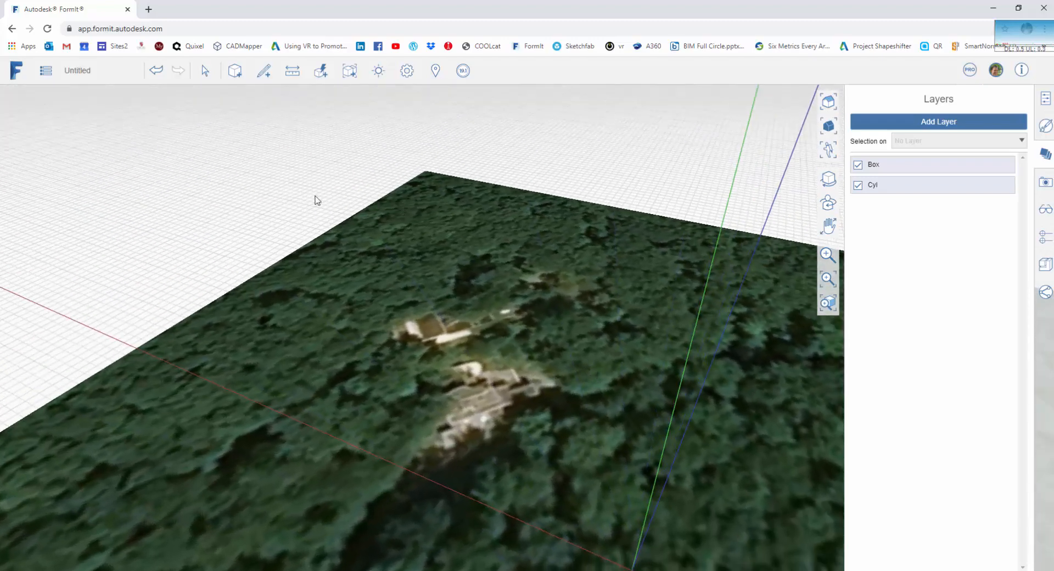
- Import the local image file FallingWater_FP from the 222-20 folder into the sketch
{"action": "left_click", "coordinate": [47, 73]}
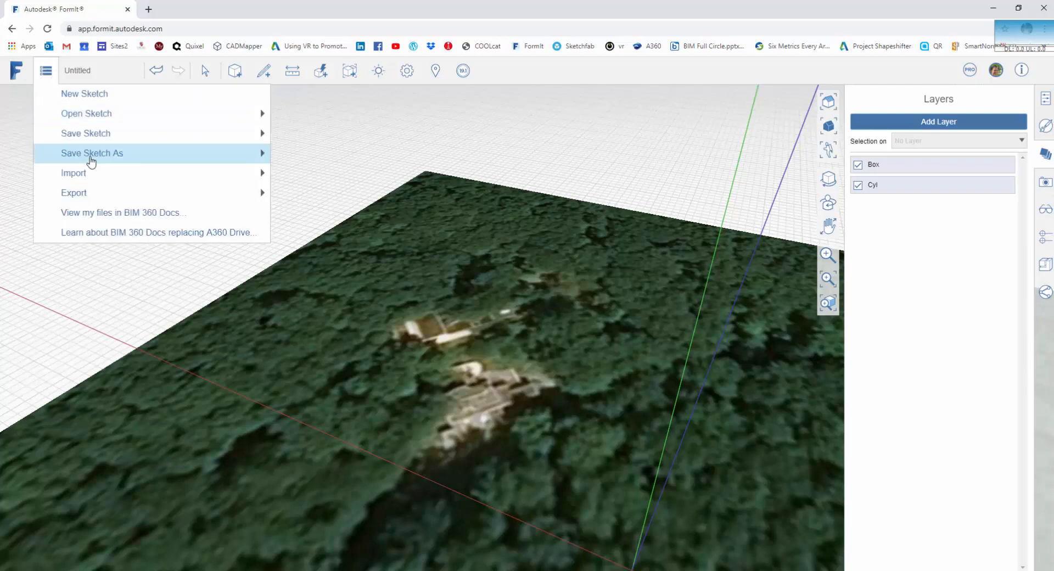
{"action": "mouse_move", "coordinate": [99, 177]}
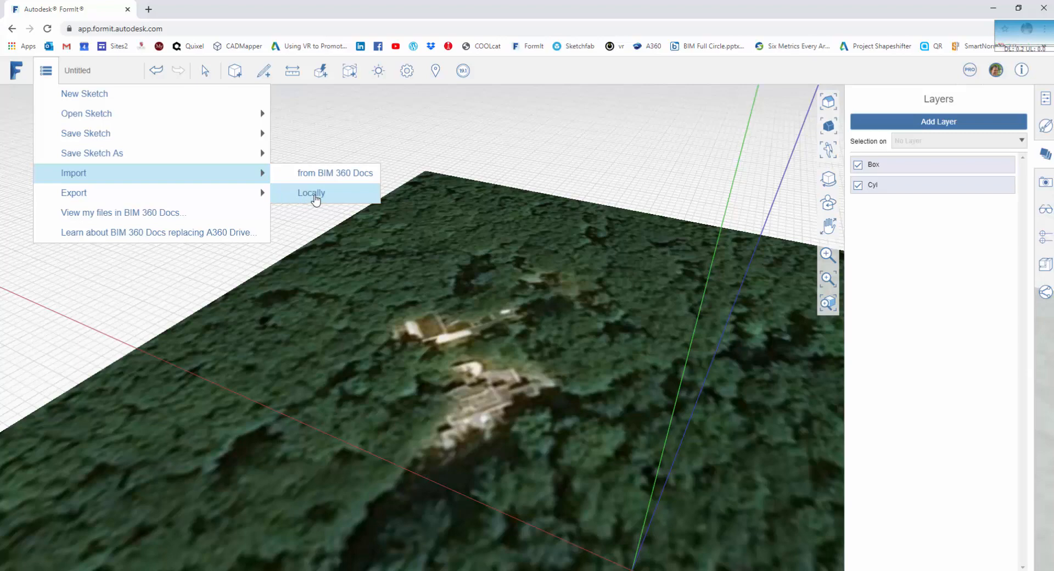
{"action": "left_click", "coordinate": [316, 199]}
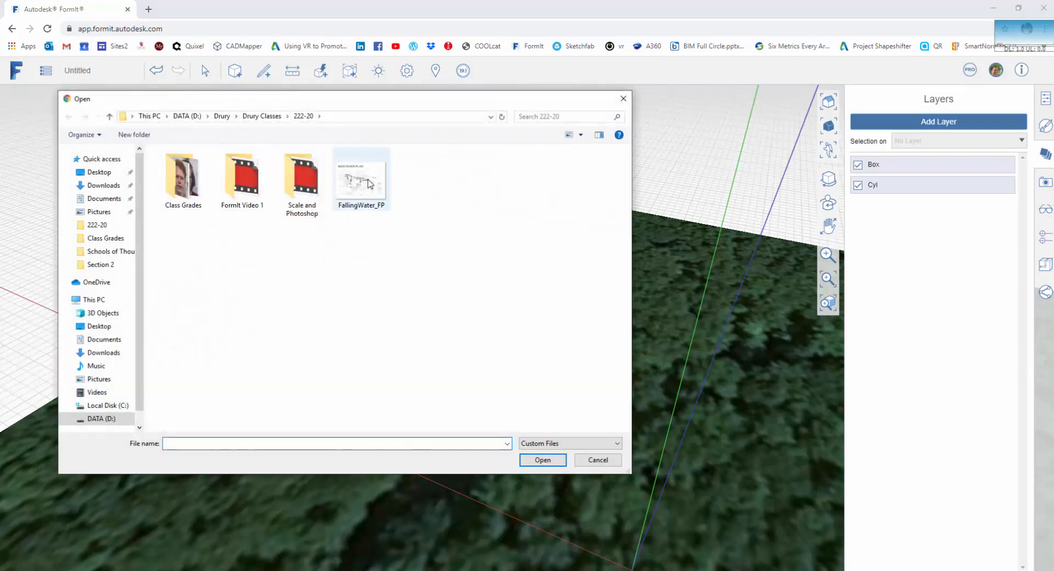
{"action": "left_click", "coordinate": [366, 184]}
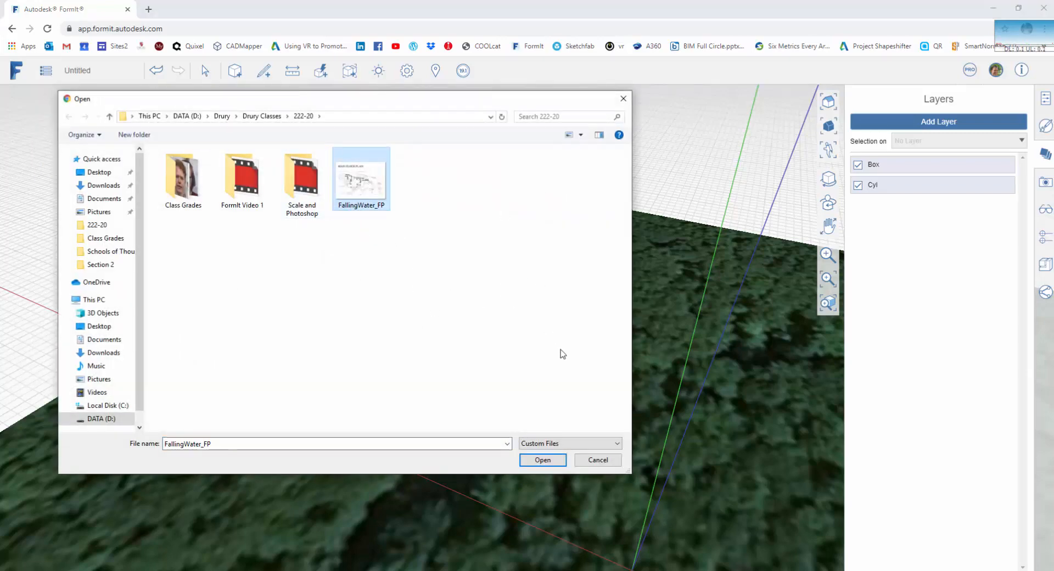
{"action": "left_click", "coordinate": [543, 460]}
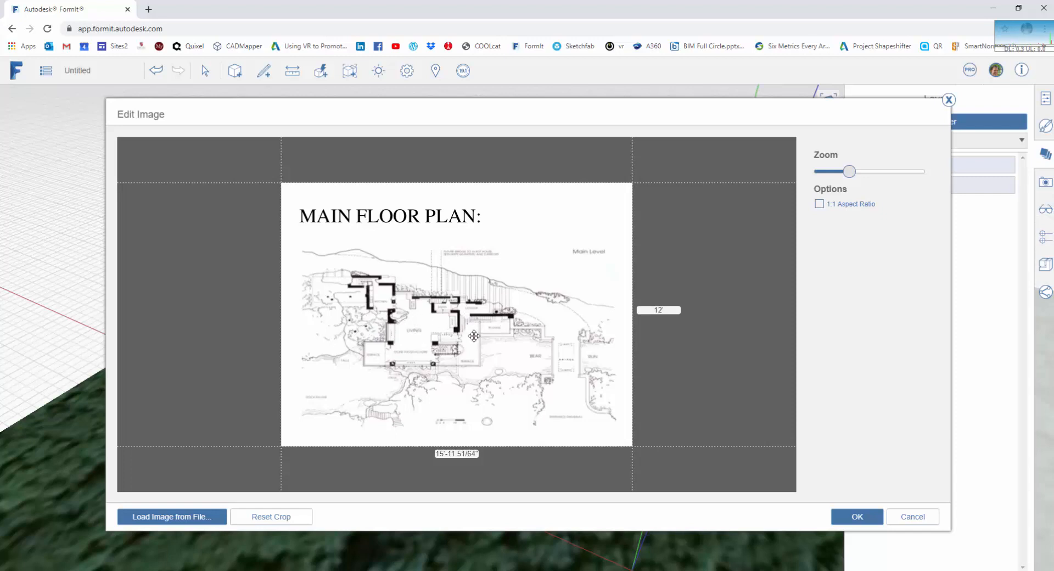
- Set the floor plan image's width to 120' and place it at the origin on the satellite image
{"action": "left_click", "coordinate": [472, 454]}
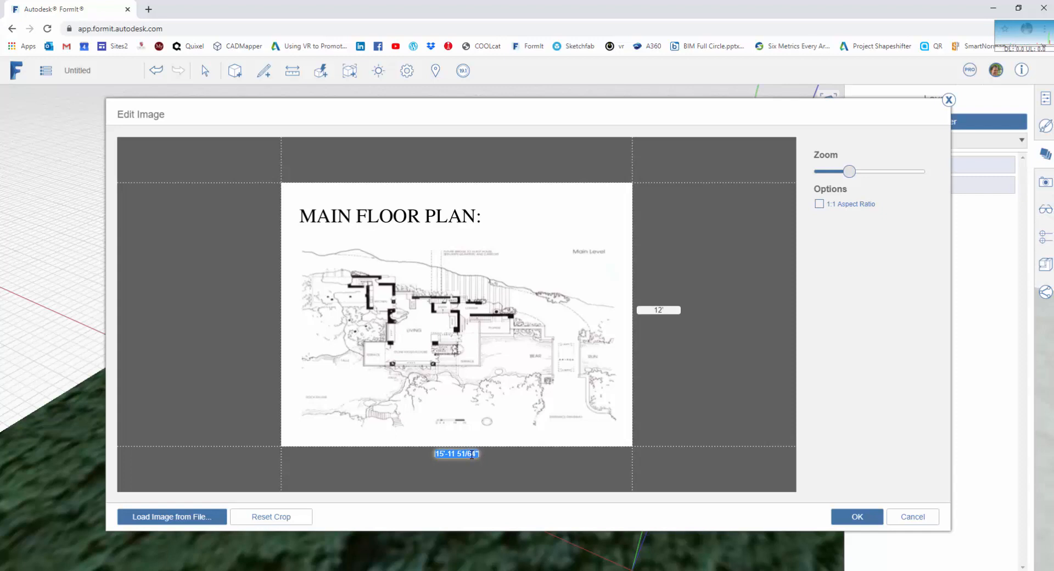
{"action": "type", "text": "120"}
{"action": "left_click", "coordinate": [661, 311]}
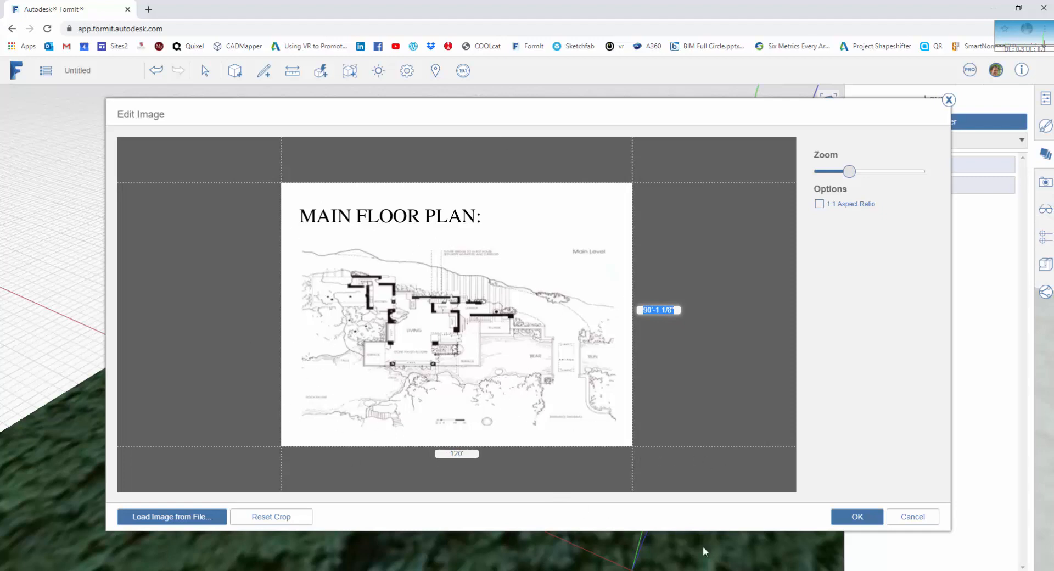
{"action": "left_click", "coordinate": [857, 516]}
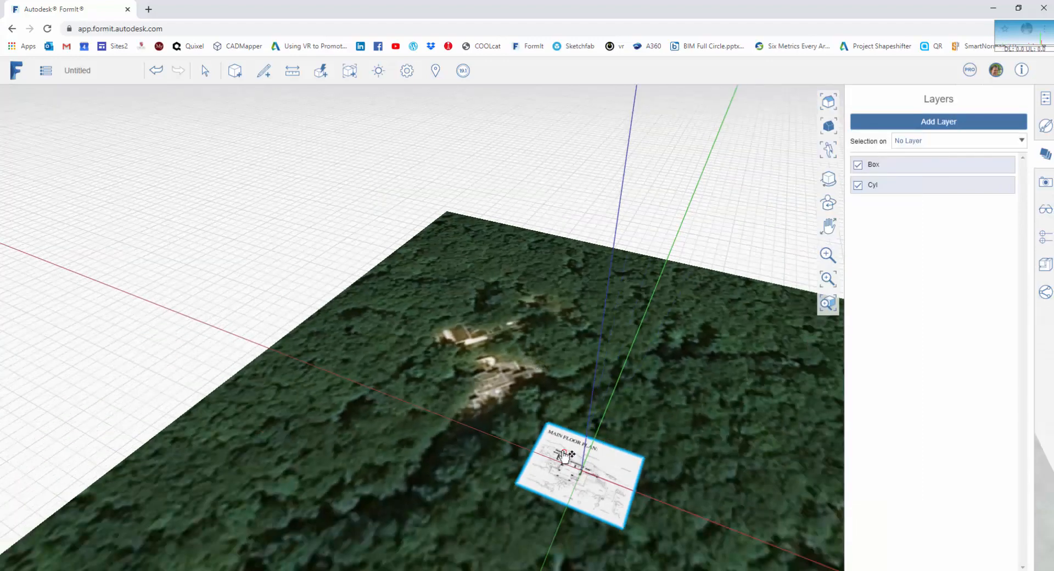
{"action": "left_click", "coordinate": [601, 468]}
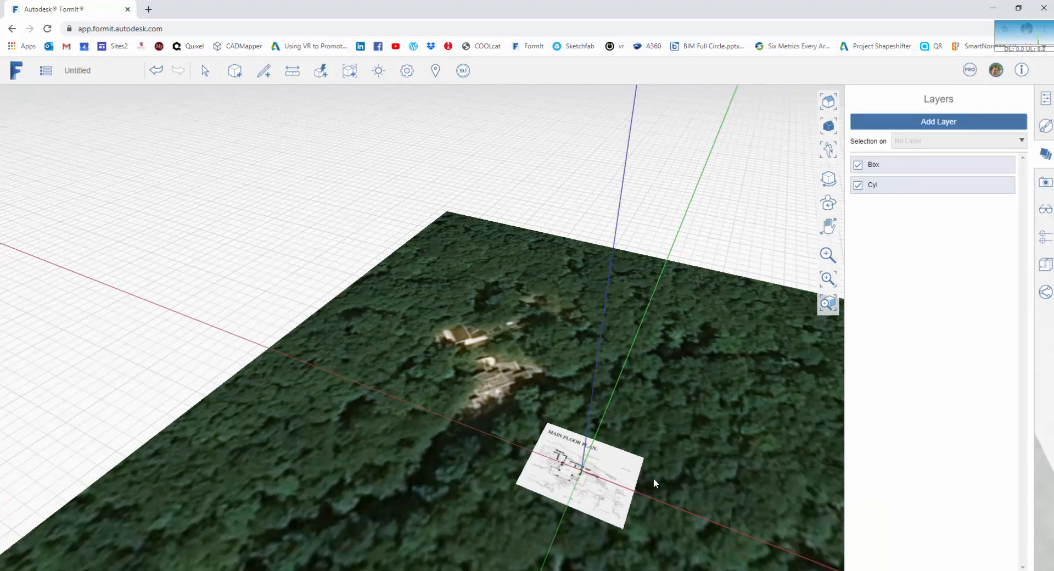
- Move the floor plan image off the satellite image onto the empty grid beside it
{"action": "scroll", "coordinate": [594, 502], "scroll_direction": "up", "scroll_amount": 2}
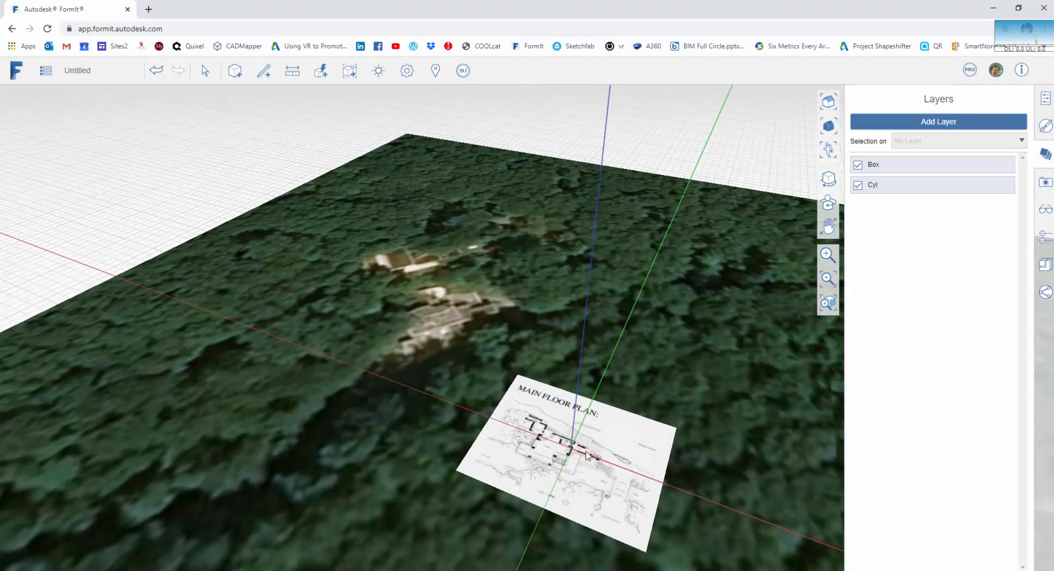
{"action": "left_click", "coordinate": [532, 458]}
{"action": "left_click_drag", "start_coordinate": [642, 506], "coordinate": [150, 232]}
{"action": "right_click_drag", "start_coordinate": [202, 255], "coordinate": [559, 343]}
{"action": "left_click", "coordinate": [217, 336]}
- Draw a 40' reference line along the X axis, starting at the thick fireplace wall beside the floor plan's living room
{"action": "scroll", "coordinate": [287, 313], "scroll_direction": "up", "scroll_amount": 10}
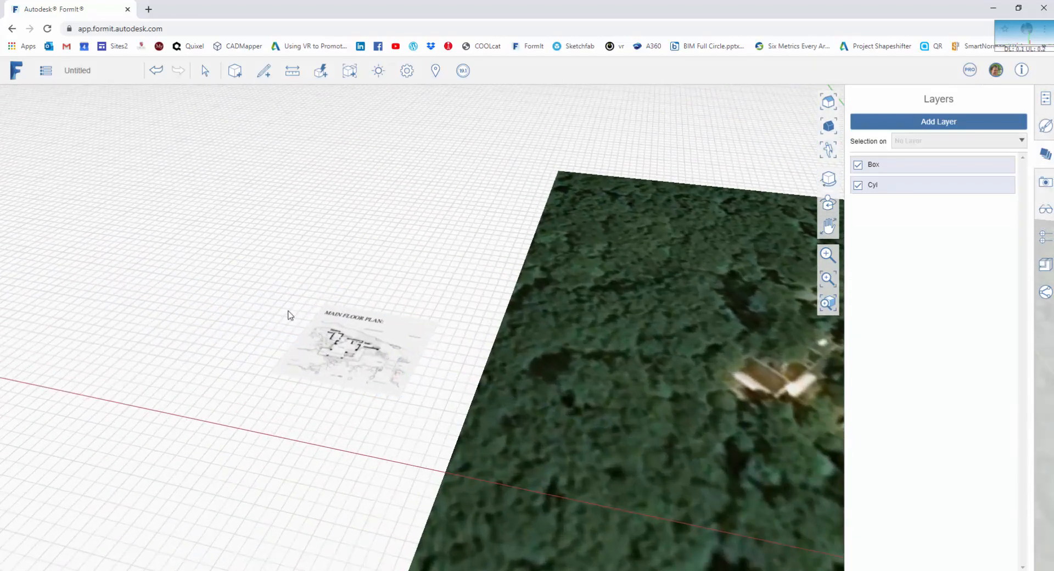
{"action": "scroll", "coordinate": [386, 434], "scroll_direction": "up", "scroll_amount": 6}
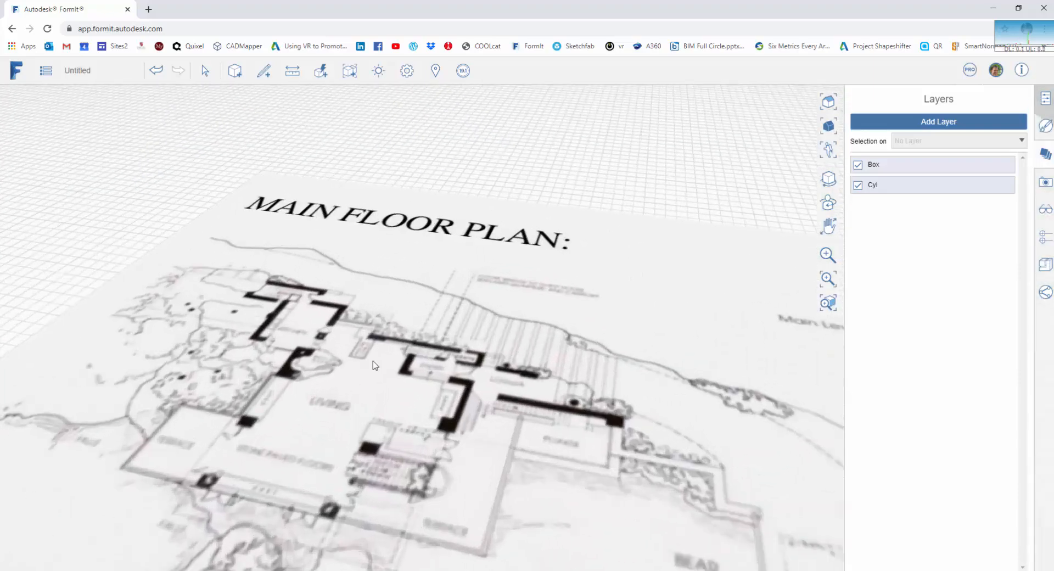
{"action": "right_click_drag", "start_coordinate": [383, 423], "coordinate": [381, 421]}
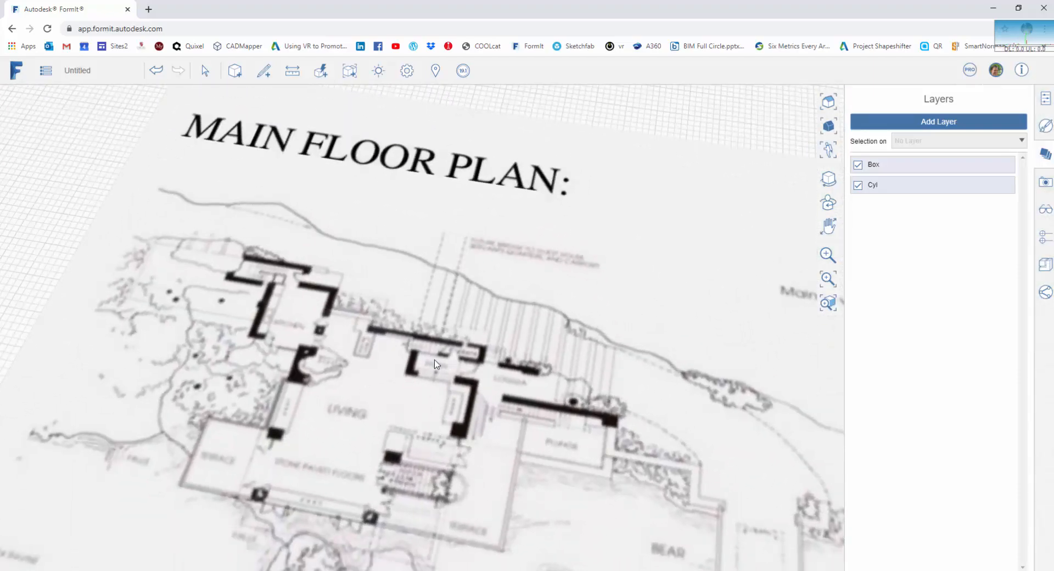
{"action": "mouse_move", "coordinate": [267, 72]}
{"action": "left_click", "coordinate": [263, 99]}
{"action": "scroll", "coordinate": [292, 362], "scroll_direction": "up", "scroll_amount": 5}
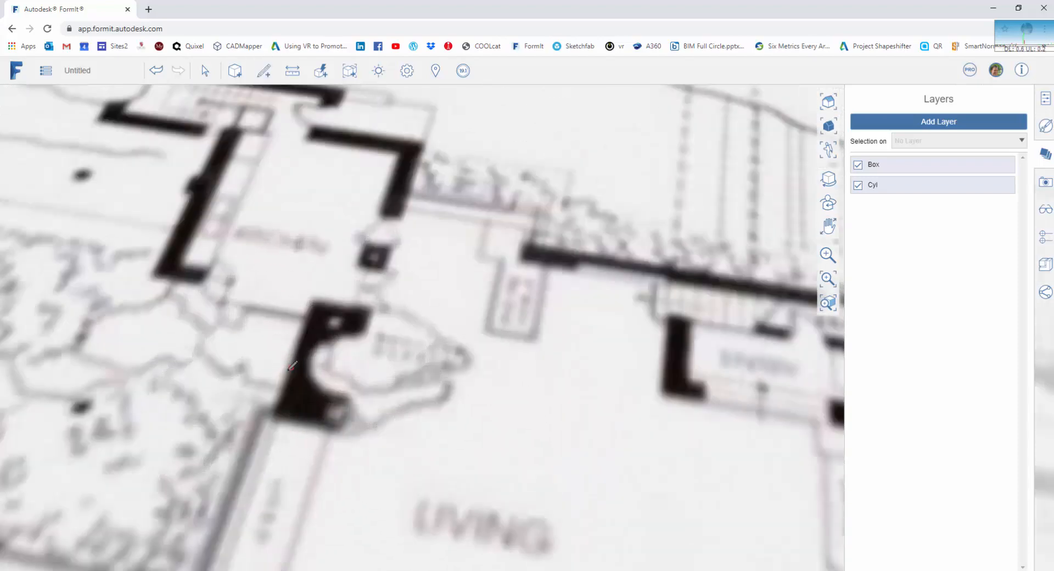
{"action": "left_click", "coordinate": [292, 365]}
{"action": "scroll", "coordinate": [437, 390], "scroll_direction": "down", "scroll_amount": 1}
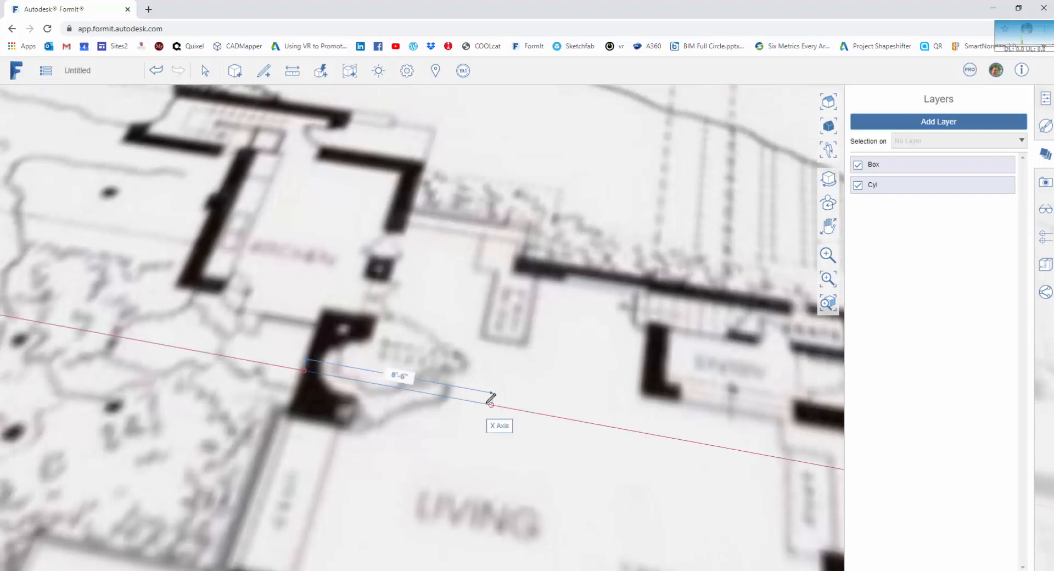
{"action": "key", "text": "Tab"}
{"action": "type", "text": "40"}
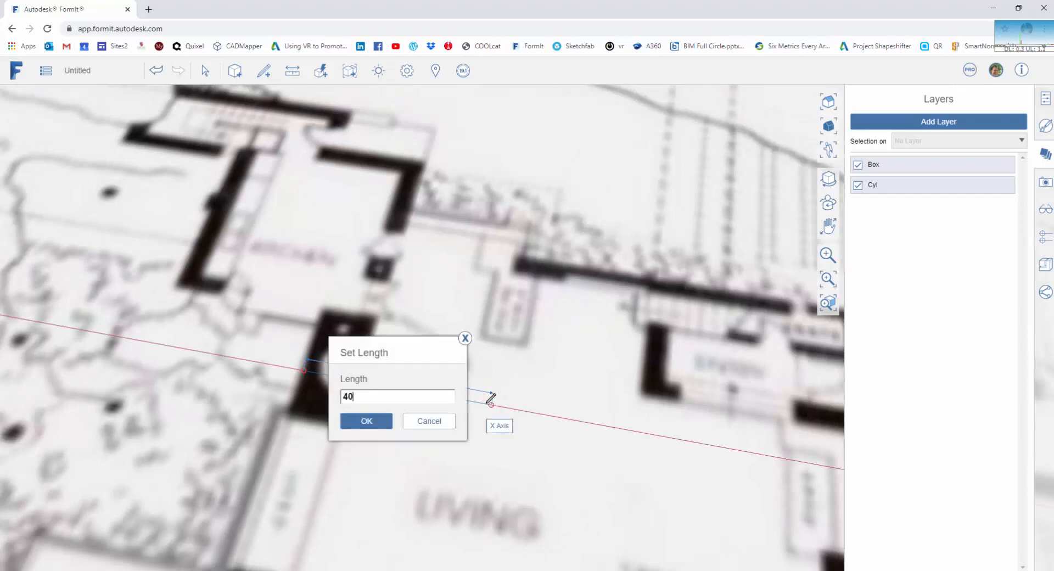
{"action": "key", "text": "Return"}
{"action": "scroll", "coordinate": [535, 387], "scroll_direction": "down", "scroll_amount": 5}
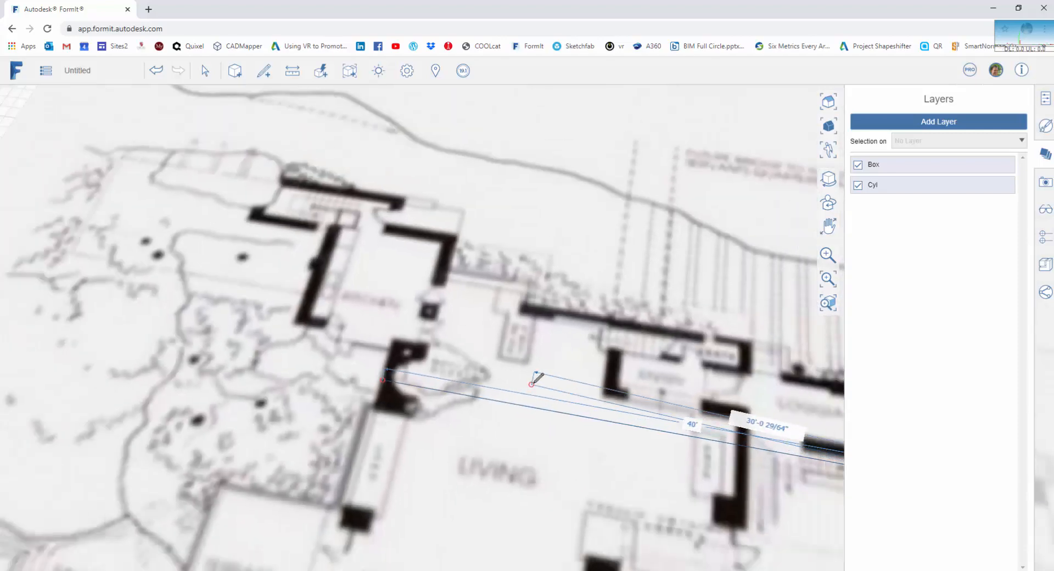
{"action": "key", "text": "Escape"}
- Compare the 40' reference line with the extent of the living room on the floor plan
{"action": "scroll", "coordinate": [565, 384], "scroll_direction": "down", "scroll_amount": 5}
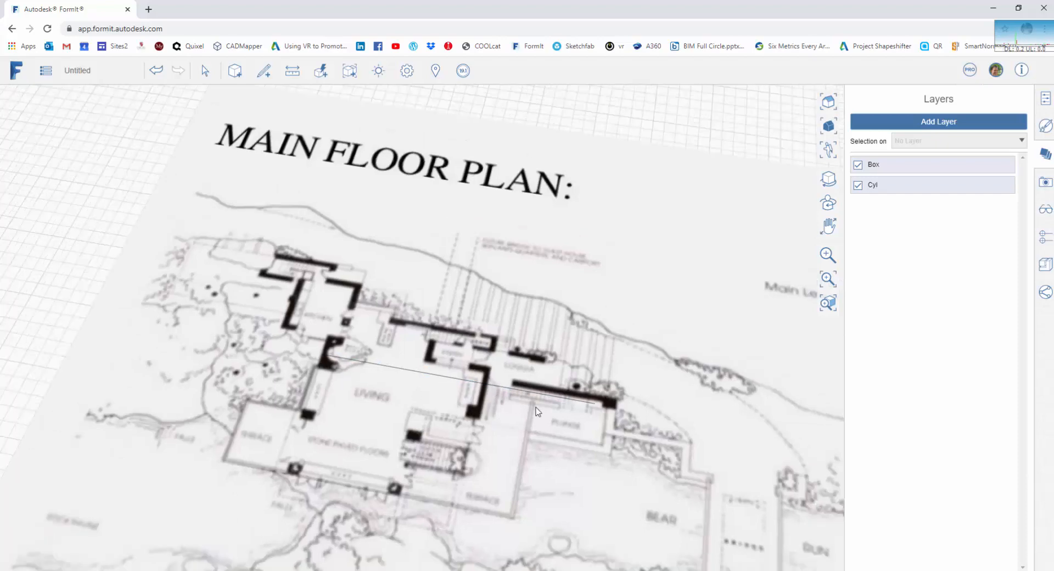
{"action": "scroll", "coordinate": [535, 410], "scroll_direction": "down", "scroll_amount": 5}
{"action": "scroll", "coordinate": [399, 404], "scroll_direction": "up", "scroll_amount": 4}
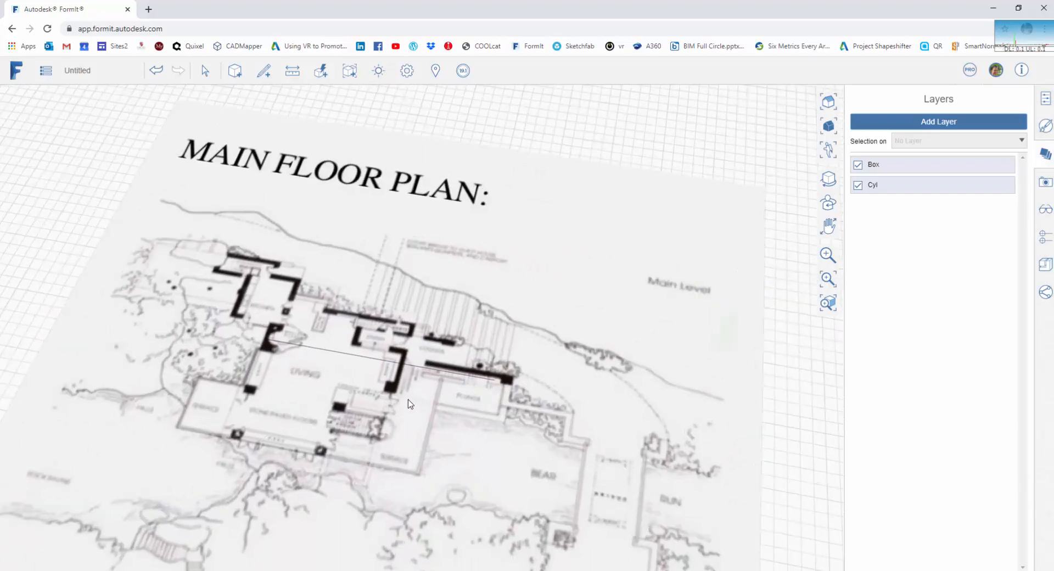
{"action": "scroll", "coordinate": [405, 408], "scroll_direction": "down", "scroll_amount": 2}
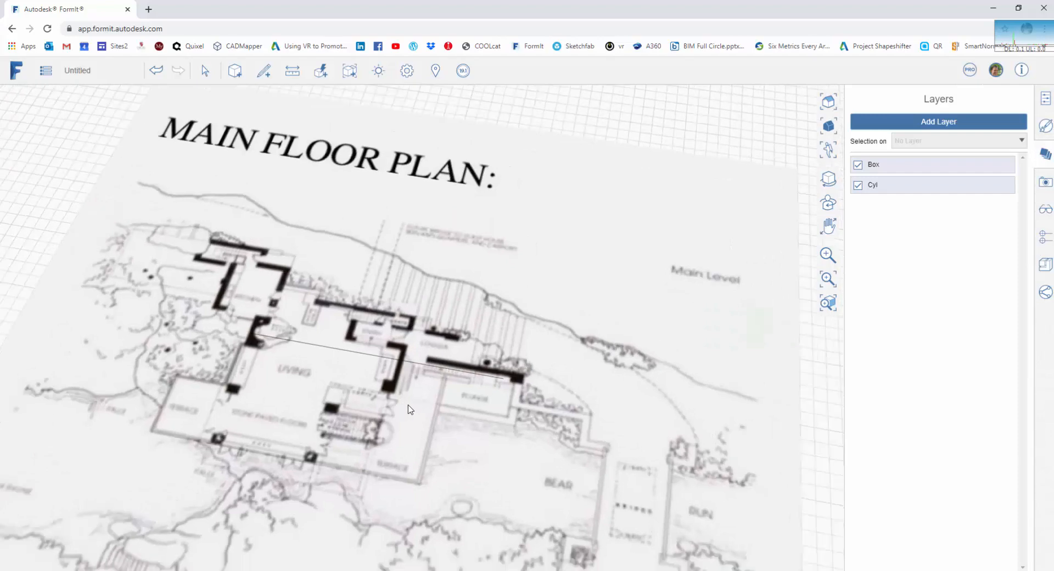
{"action": "scroll", "coordinate": [358, 409], "scroll_direction": "down", "scroll_amount": 3}
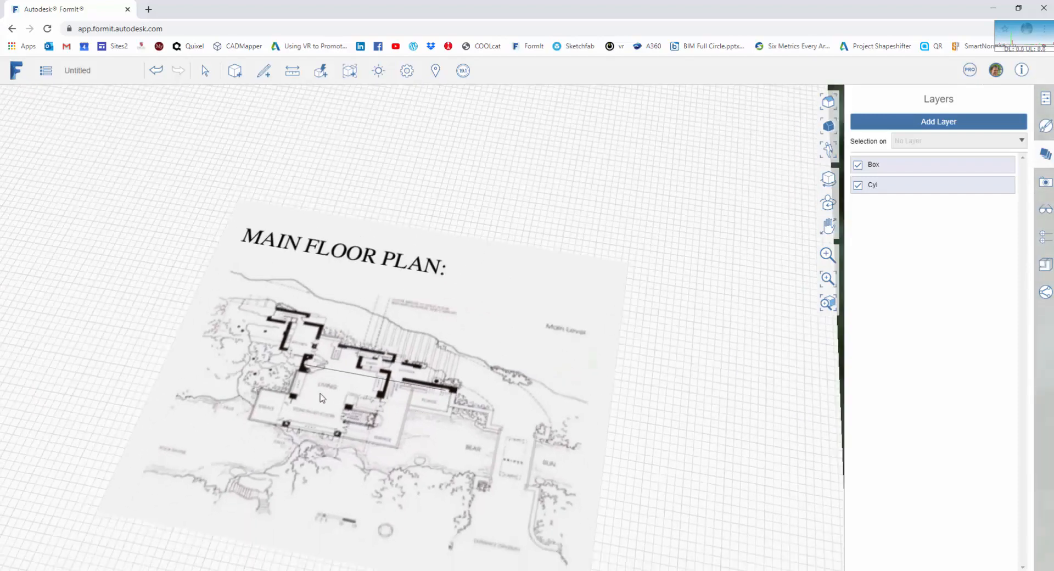
{"action": "scroll", "coordinate": [323, 399], "scroll_direction": "down", "scroll_amount": 2}
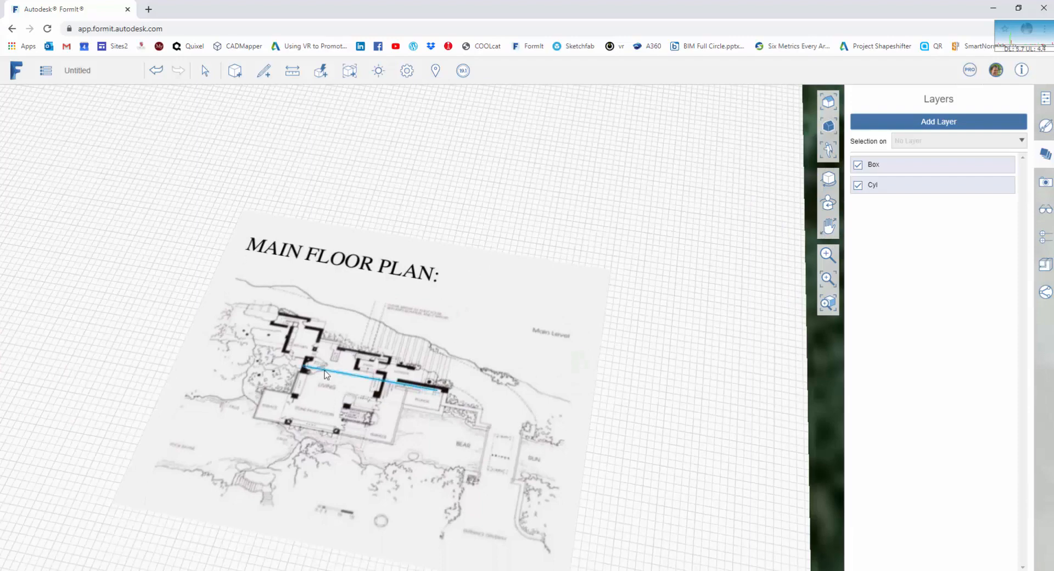
- Start scaling the floor plan image, with the scale's base point at the fireplace wall where the 40' reference line begins
{"action": "left_click", "coordinate": [403, 383]}
{"action": "scroll", "coordinate": [368, 414], "scroll_direction": "up", "scroll_amount": 2}
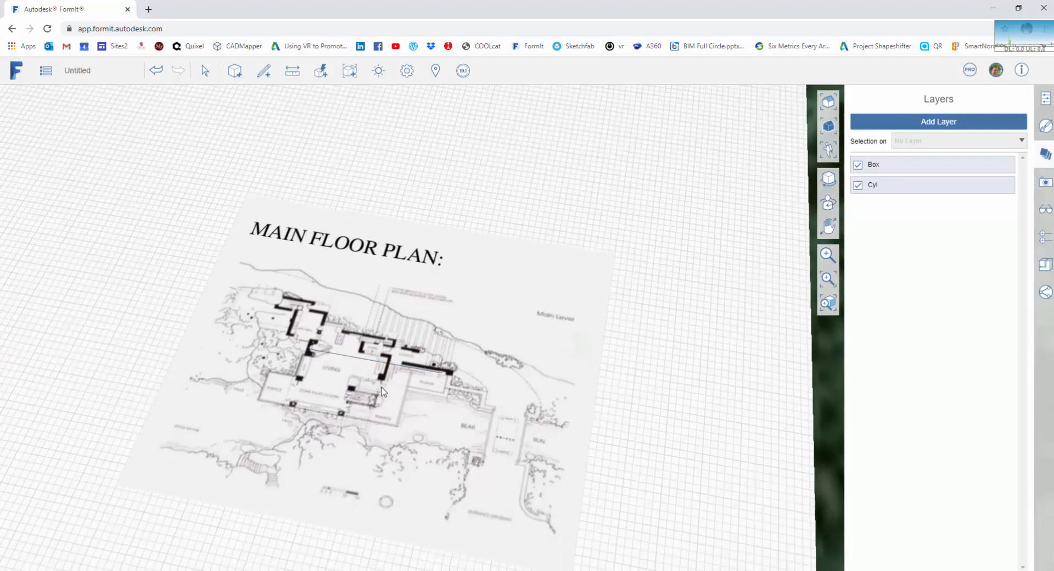
{"action": "left_click", "coordinate": [340, 391]}
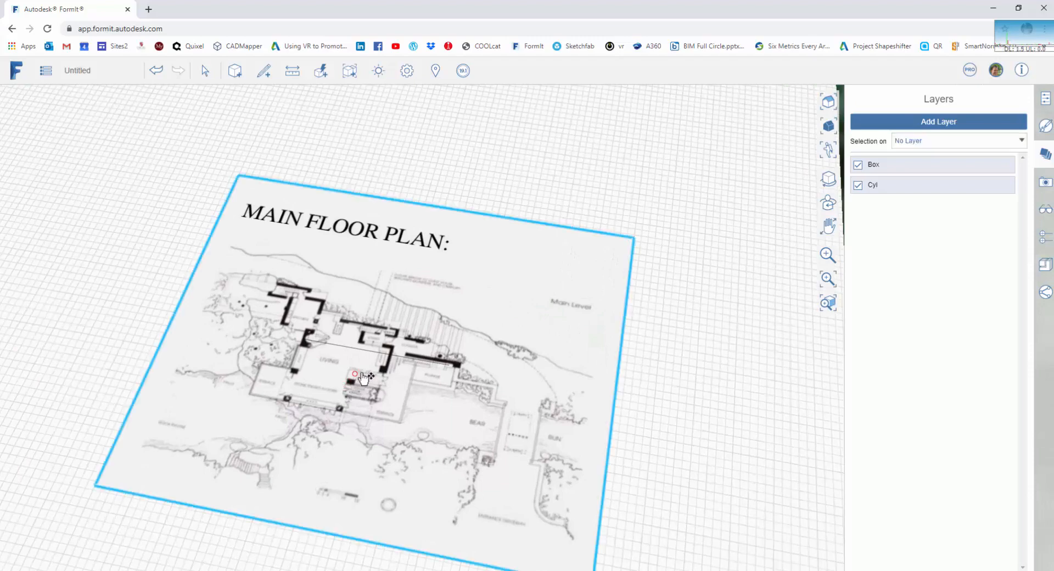
{"action": "right_click", "coordinate": [358, 373]}
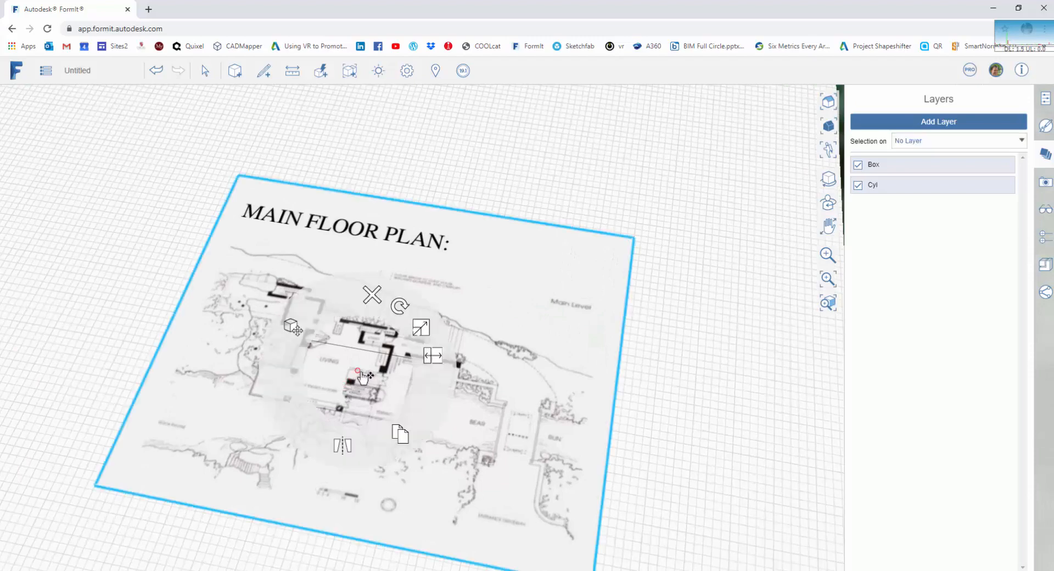
{"action": "left_click", "coordinate": [418, 327]}
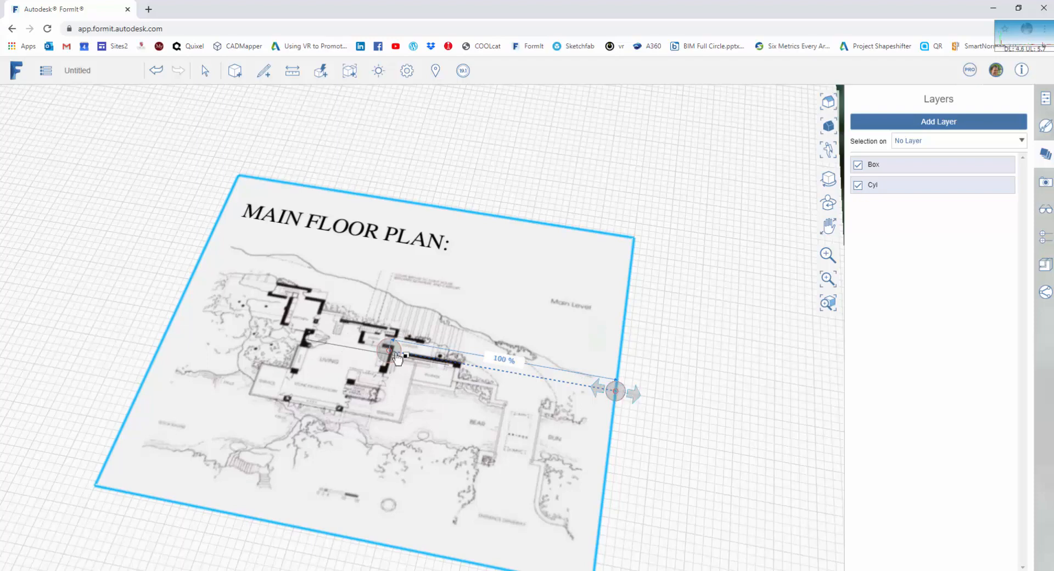
{"action": "left_click_drag", "start_coordinate": [386, 362], "coordinate": [308, 347]}
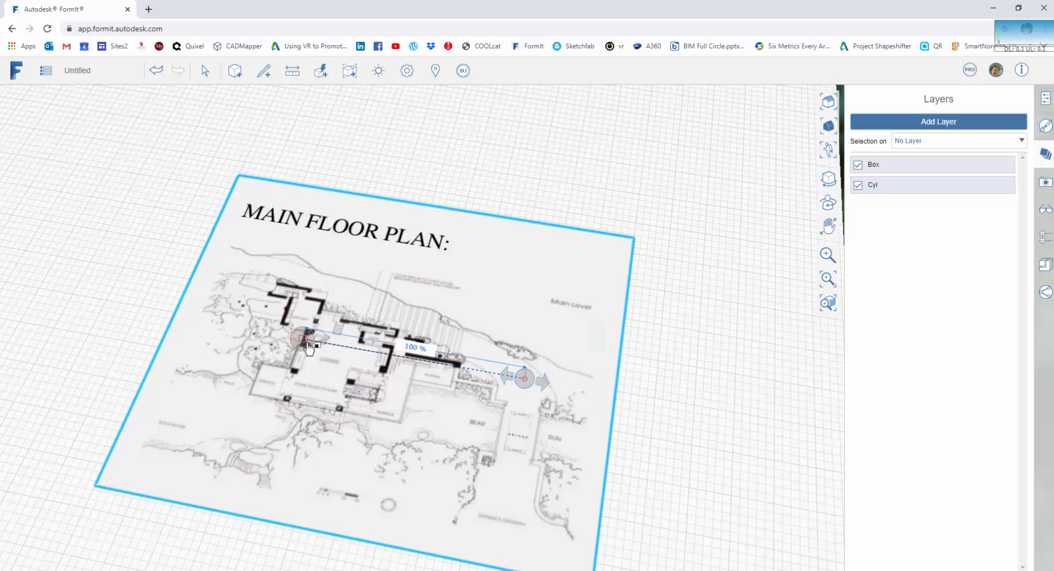
{"action": "scroll", "coordinate": [310, 347], "scroll_direction": "up", "scroll_amount": 5}
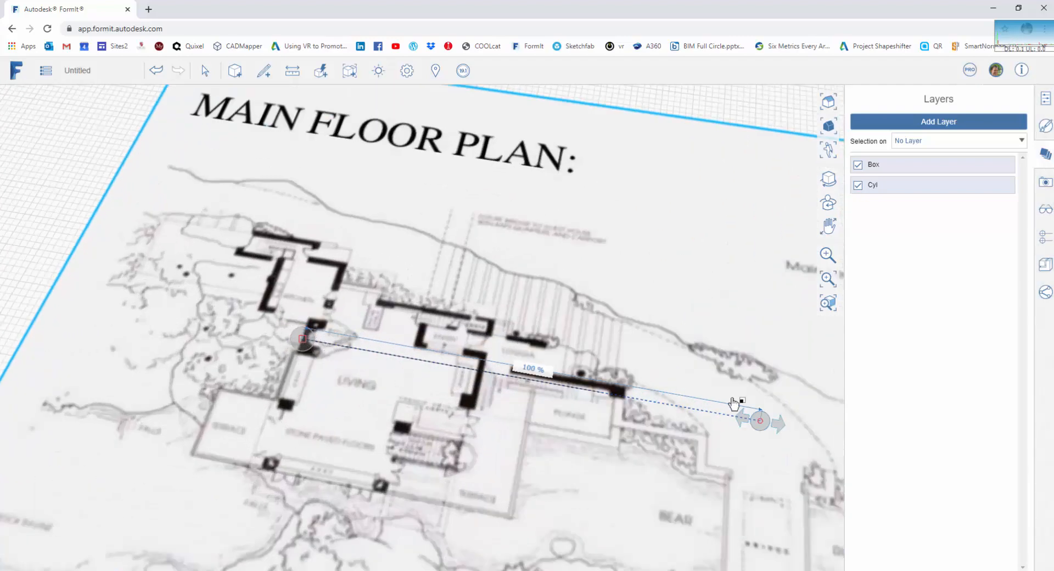
- Set the scale's reference point on the outer face of the living room wall opposite the fireplace, along the reference line
{"action": "left_click_drag", "start_coordinate": [759, 421], "coordinate": [529, 385]}
{"action": "scroll", "coordinate": [483, 379], "scroll_direction": "up", "scroll_amount": 2}
{"action": "scroll", "coordinate": [483, 377], "scroll_direction": "up", "scroll_amount": 3}
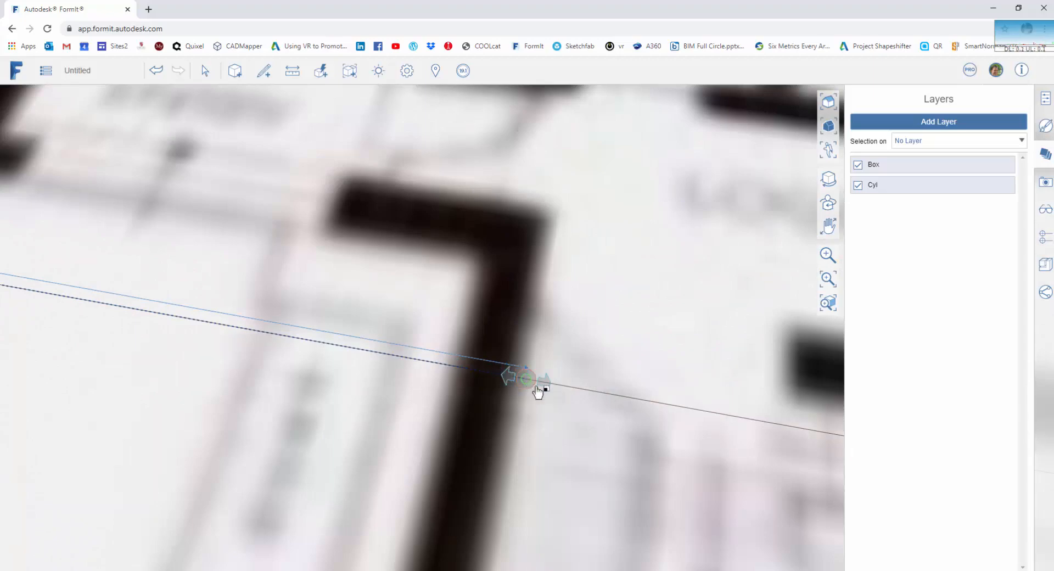
{"action": "scroll", "coordinate": [538, 393], "scroll_direction": "down", "scroll_amount": 5}
{"action": "scroll", "coordinate": [645, 442], "scroll_direction": "down", "scroll_amount": 3}
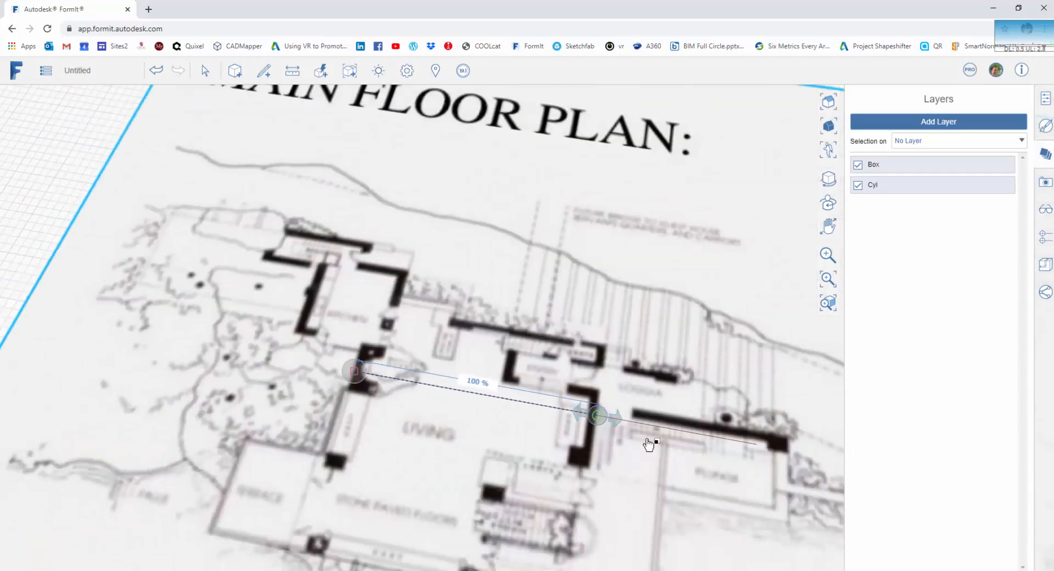
- Scale the floor plan image to 162.16 % so the living room wall meets the end of the 40' reference line
{"action": "middle_click_drag", "start_coordinate": [555, 457], "coordinate": [379, 411]}
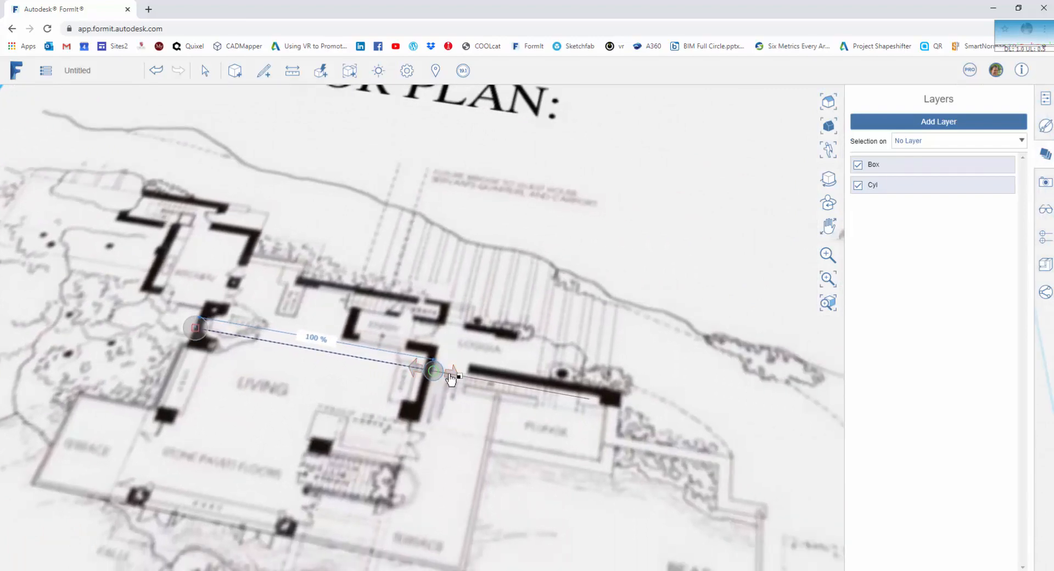
{"action": "left_click_drag", "start_coordinate": [455, 379], "coordinate": [593, 404]}
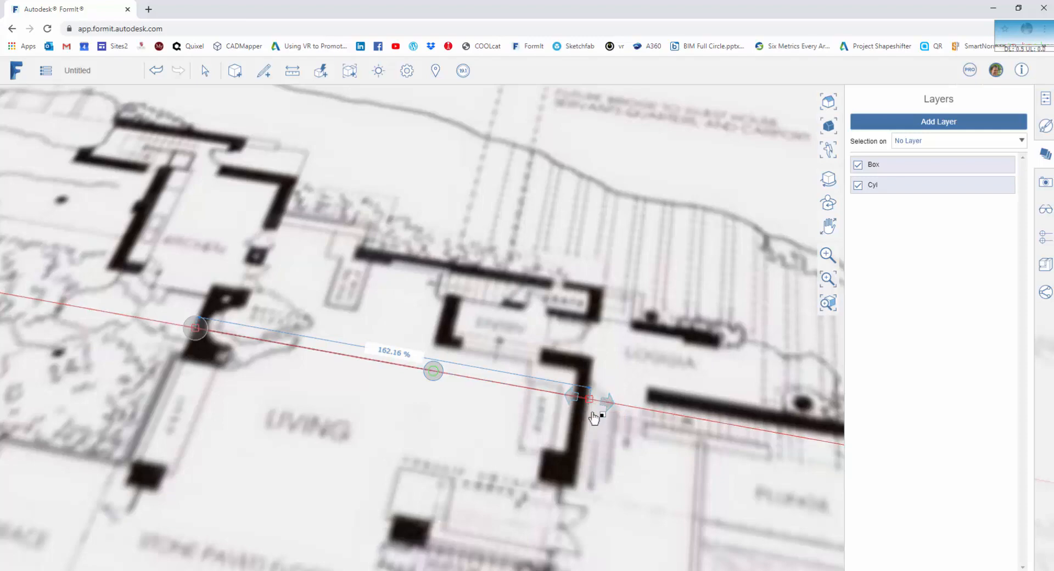
{"action": "left_click", "coordinate": [596, 451]}
{"action": "scroll", "coordinate": [595, 447], "scroll_direction": "down", "scroll_amount": 3}
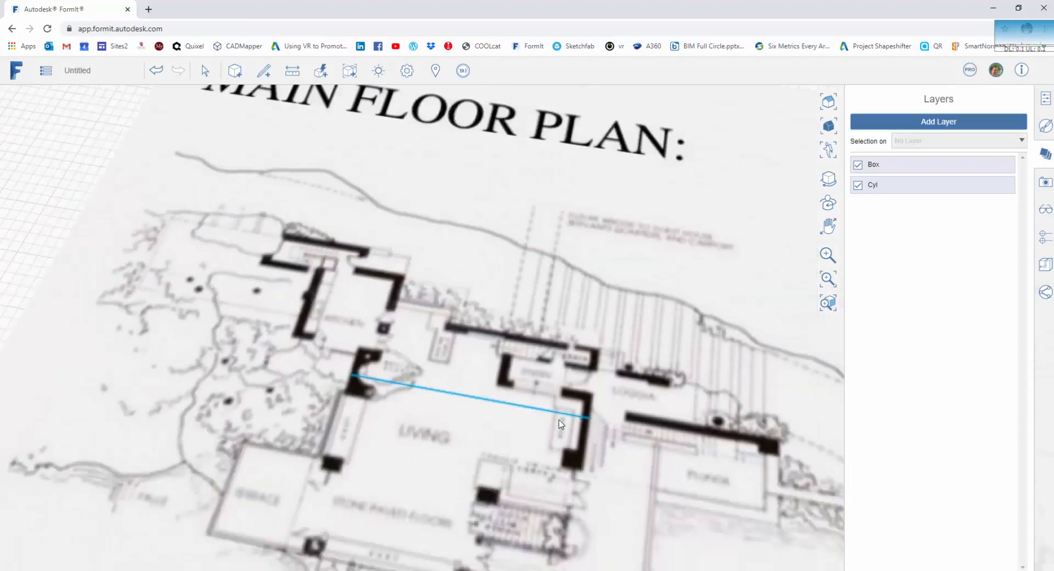
- Move the scaled floor plan image about 122' toward the satellite image so it overlaps that image's edge
{"action": "scroll", "coordinate": [564, 420], "scroll_direction": "up", "scroll_amount": 2}
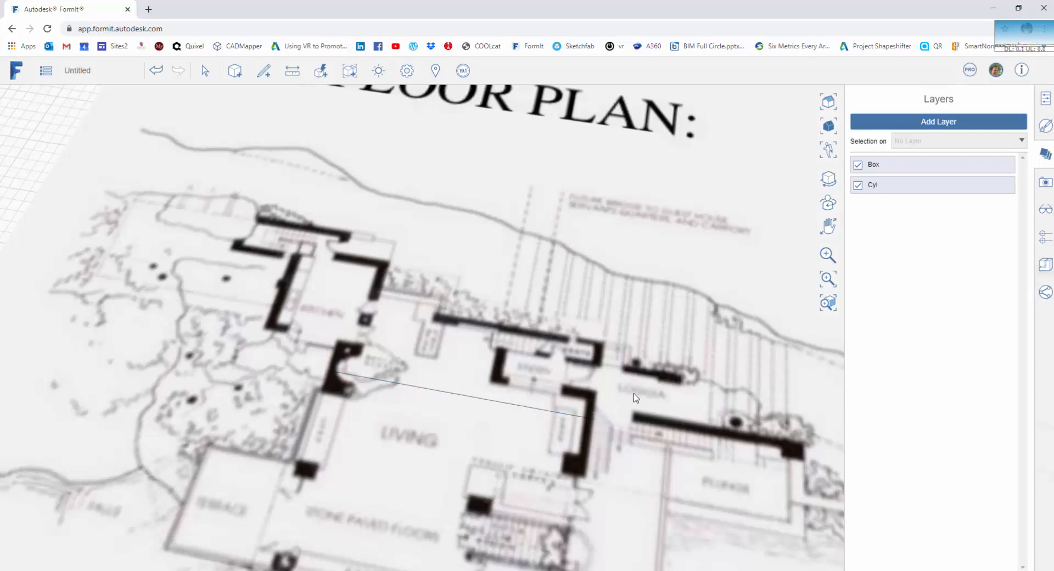
{"action": "scroll", "coordinate": [430, 421], "scroll_direction": "down", "scroll_amount": 3}
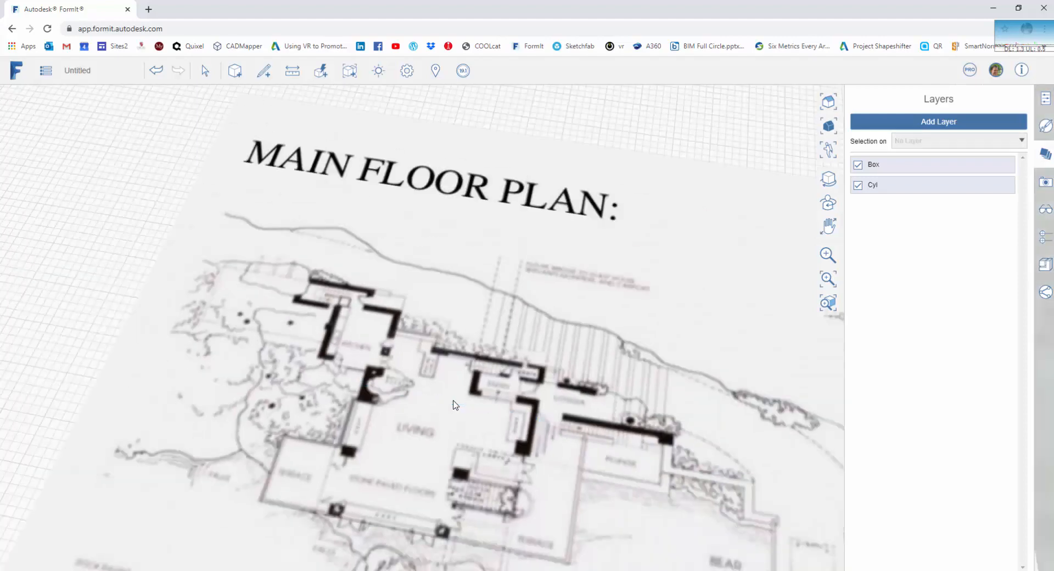
{"action": "scroll", "coordinate": [456, 406], "scroll_direction": "down", "scroll_amount": 5}
{"action": "scroll", "coordinate": [329, 387], "scroll_direction": "down", "scroll_amount": 5}
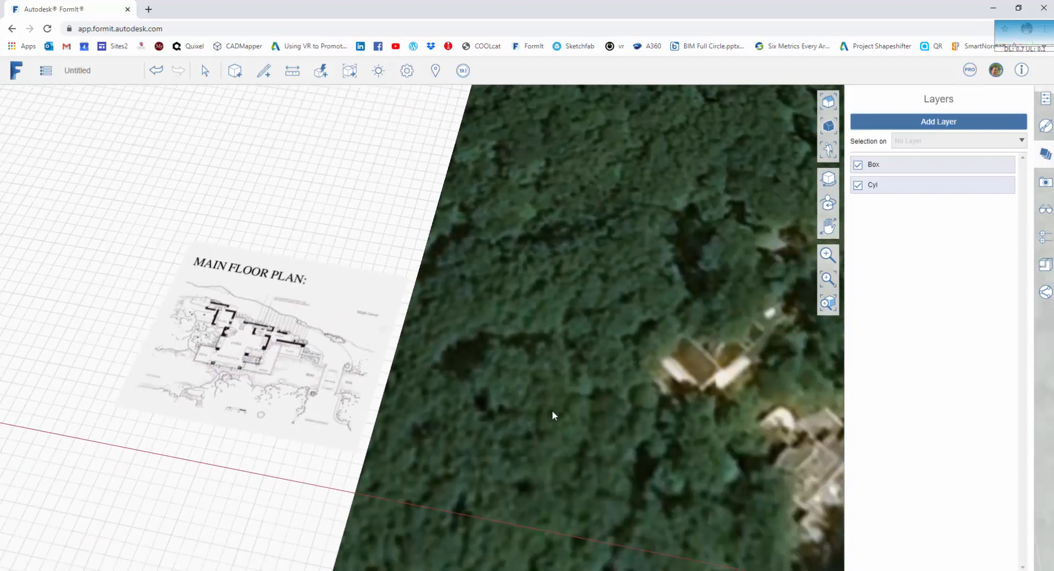
{"action": "scroll", "coordinate": [470, 367], "scroll_direction": "down", "scroll_amount": 4}
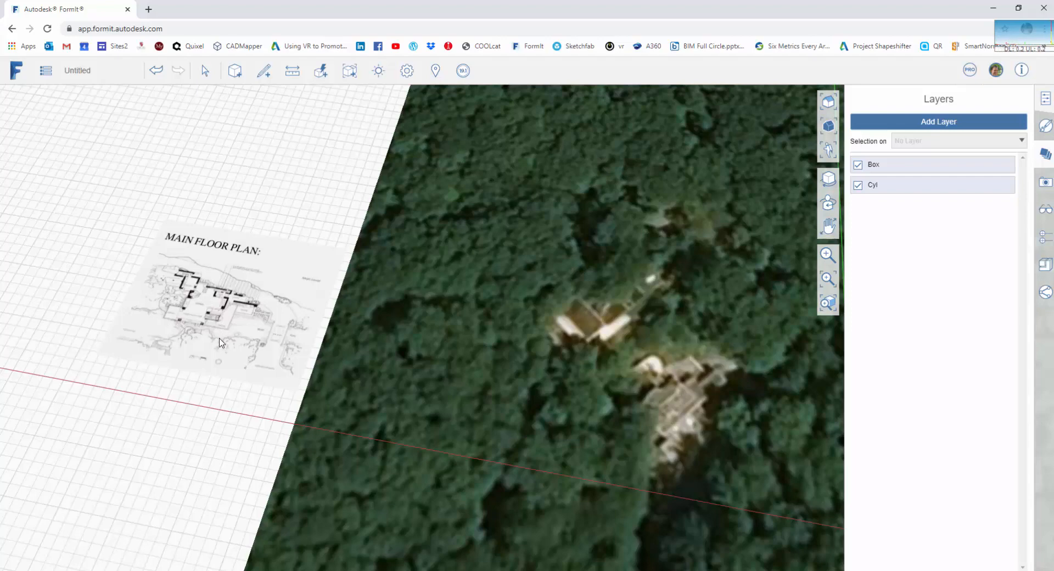
{"action": "scroll", "coordinate": [220, 342], "scroll_direction": "up", "scroll_amount": 1}
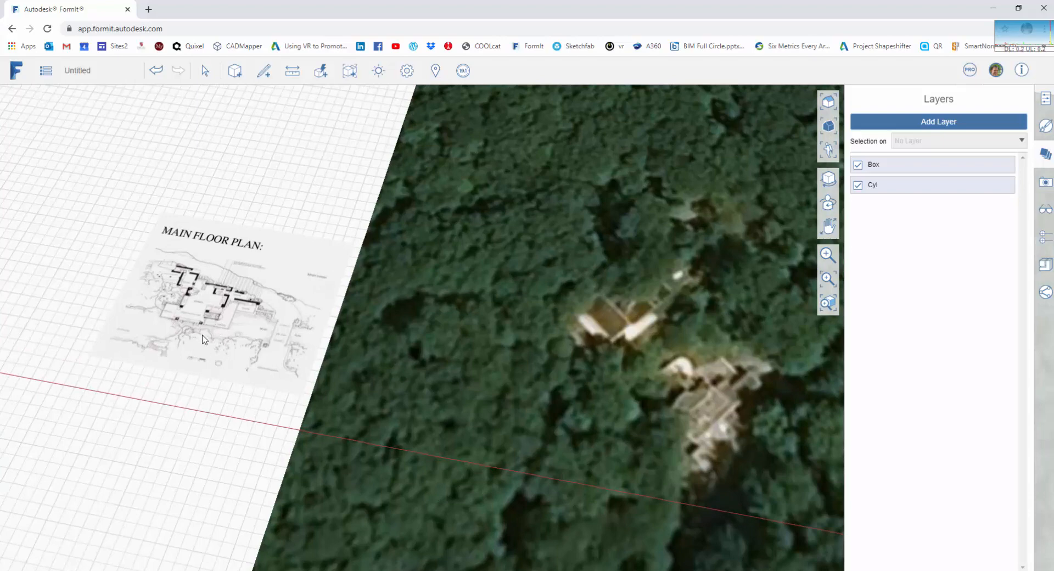
{"action": "left_click", "coordinate": [210, 344]}
{"action": "left_click_drag", "start_coordinate": [210, 344], "coordinate": [334, 394]}
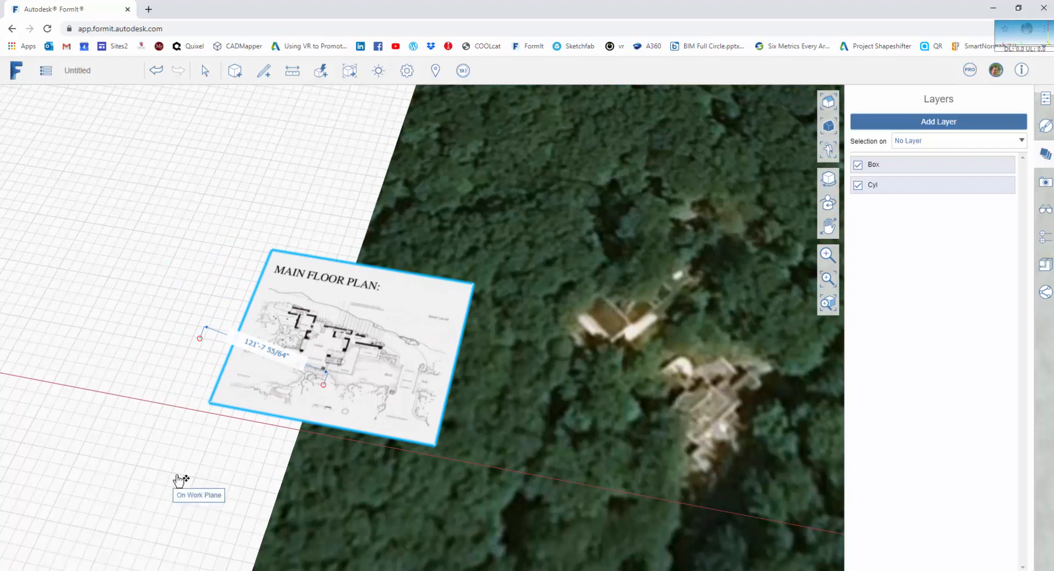
{"action": "left_click", "coordinate": [228, 437]}
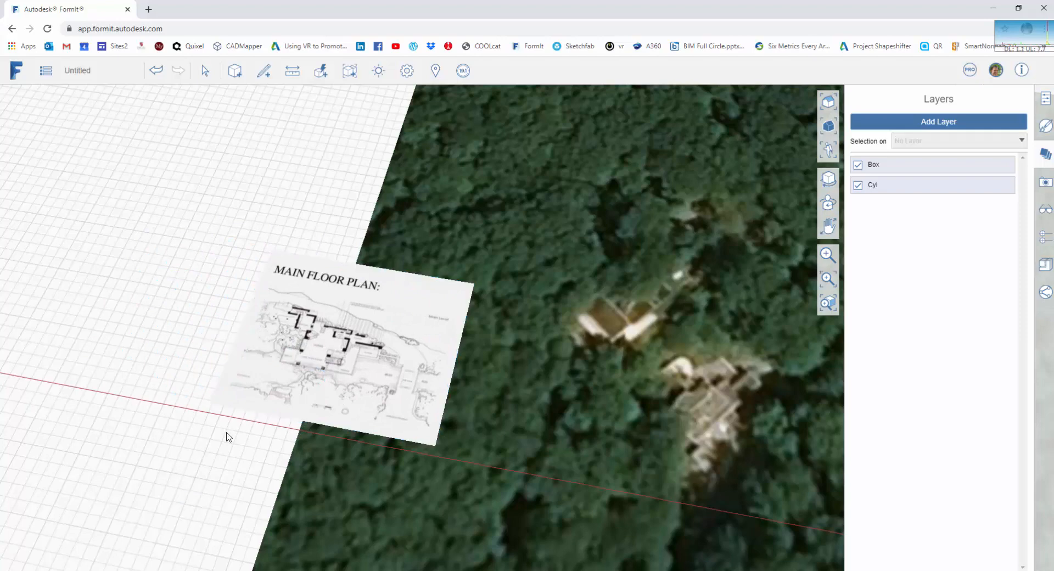
- Rotate the floor plan image by -122.78° about its centre to approximate the house's orientation on the satellite image
{"action": "left_click", "coordinate": [260, 376]}
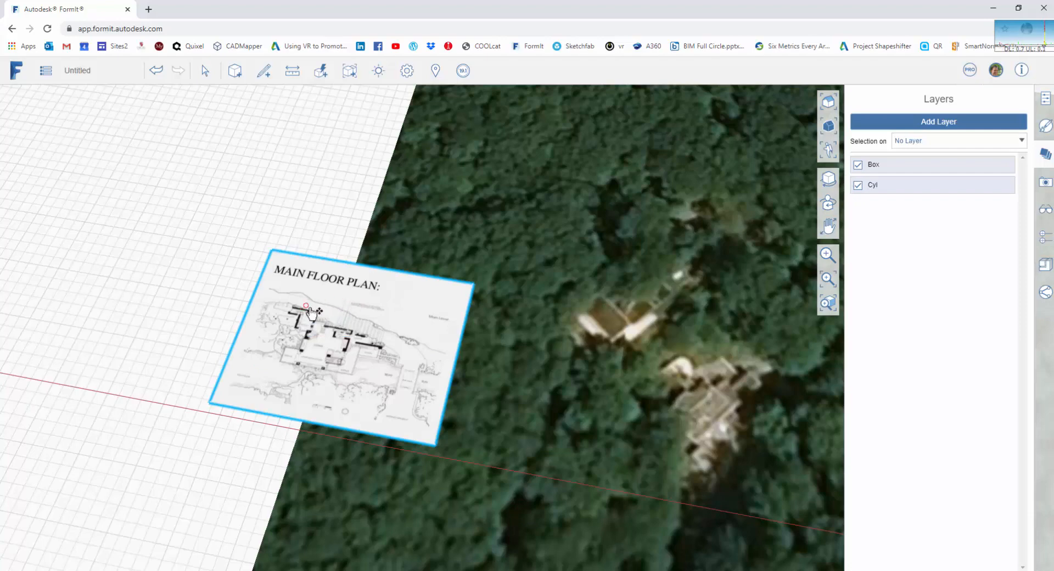
{"action": "scroll", "coordinate": [320, 315], "scroll_direction": "up", "scroll_amount": 1}
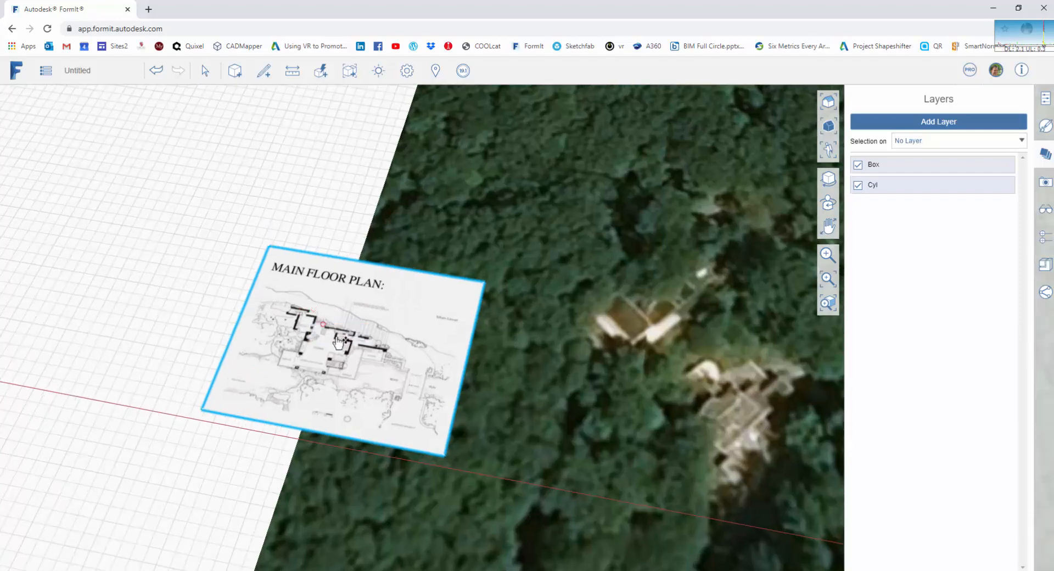
{"action": "right_click", "coordinate": [348, 351]}
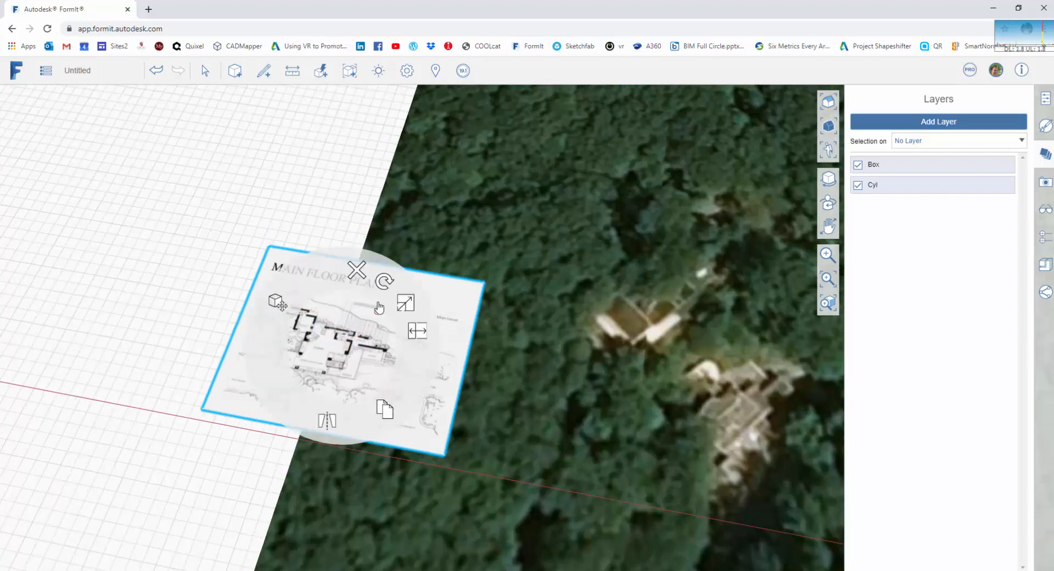
{"action": "left_click", "coordinate": [385, 281]}
{"action": "left_click_drag", "start_coordinate": [467, 368], "coordinate": [266, 432]}
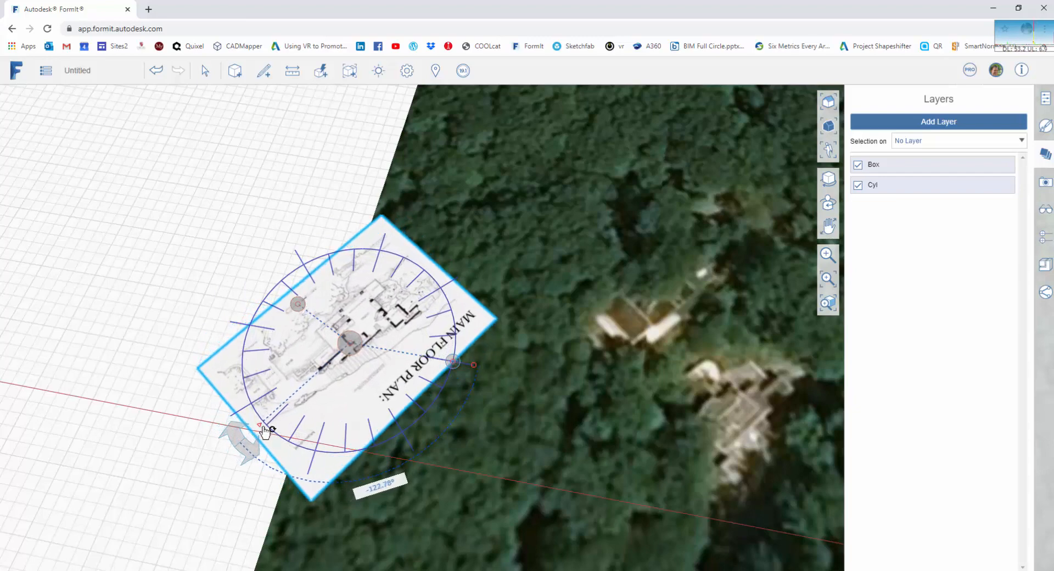
{"action": "left_click", "coordinate": [264, 427]}
{"action": "key", "text": "Escape"}
{"action": "key", "text": "Escape"}
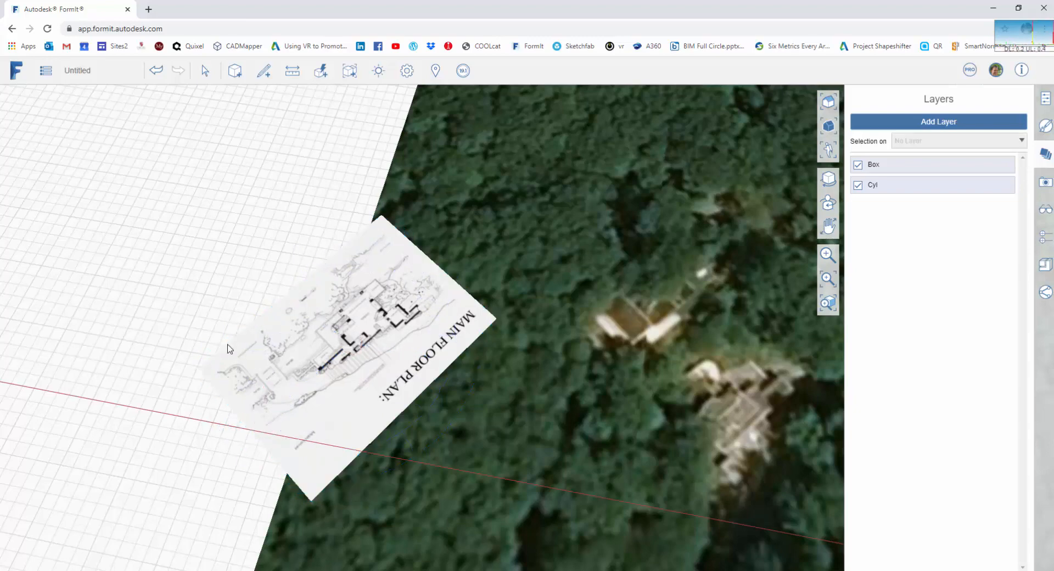
- Move the rotated floor plan image 320' along the X axis onto the house in the satellite image
{"action": "scroll", "coordinate": [234, 328], "scroll_direction": "down", "scroll_amount": 2}
{"action": "left_click", "coordinate": [289, 350]}
{"action": "left_click_drag", "start_coordinate": [289, 350], "coordinate": [608, 415]}
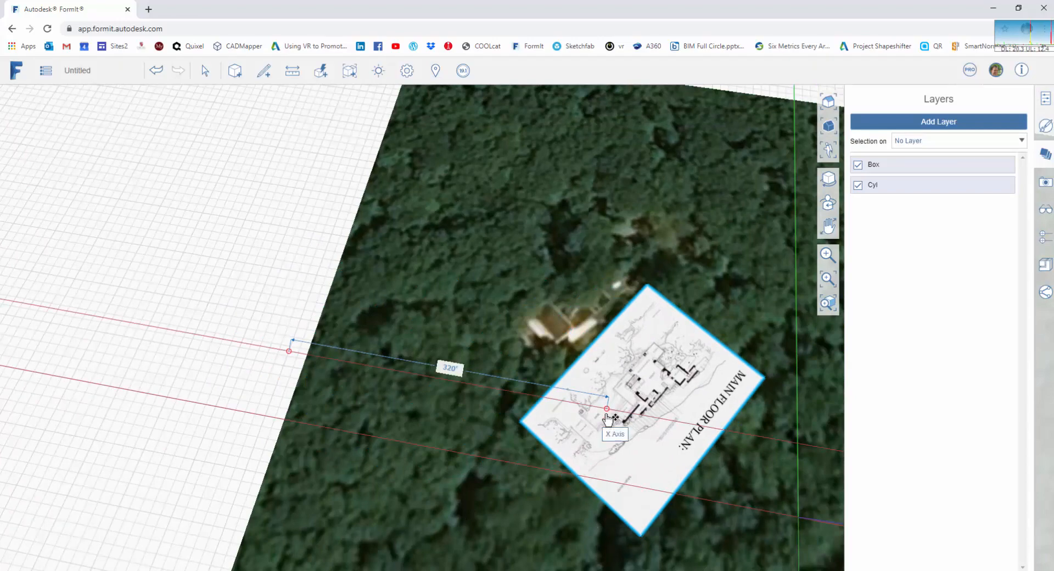
{"action": "middle_click_drag", "start_coordinate": [608, 417], "coordinate": [385, 332]}
{"action": "key", "text": "Escape"}
{"action": "scroll", "coordinate": [454, 297], "scroll_direction": "up", "scroll_amount": 2}
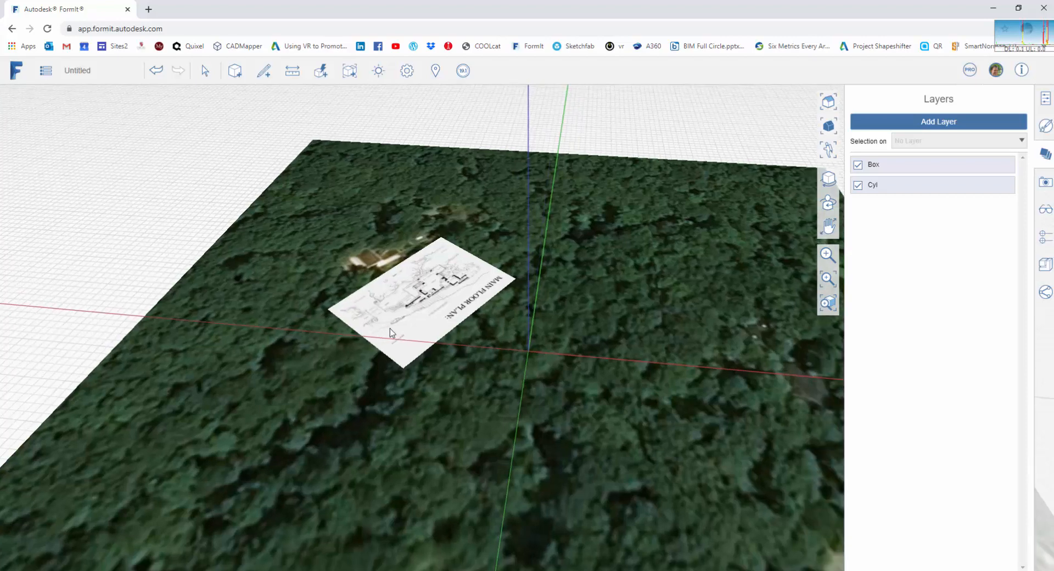